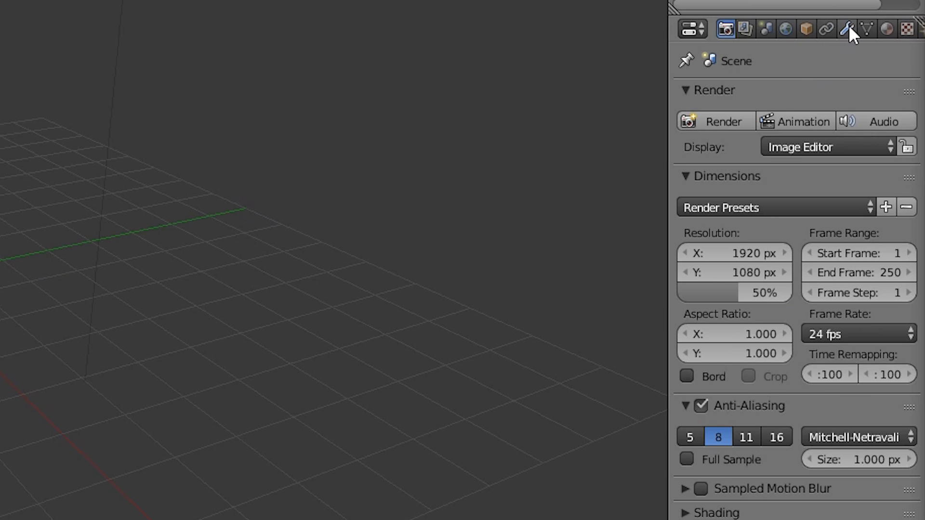
Add a Bevel modifier to the cube.
{"action": "left_click", "coordinate": [888, 112]}
{"action": "left_click", "coordinate": [809, 96]}
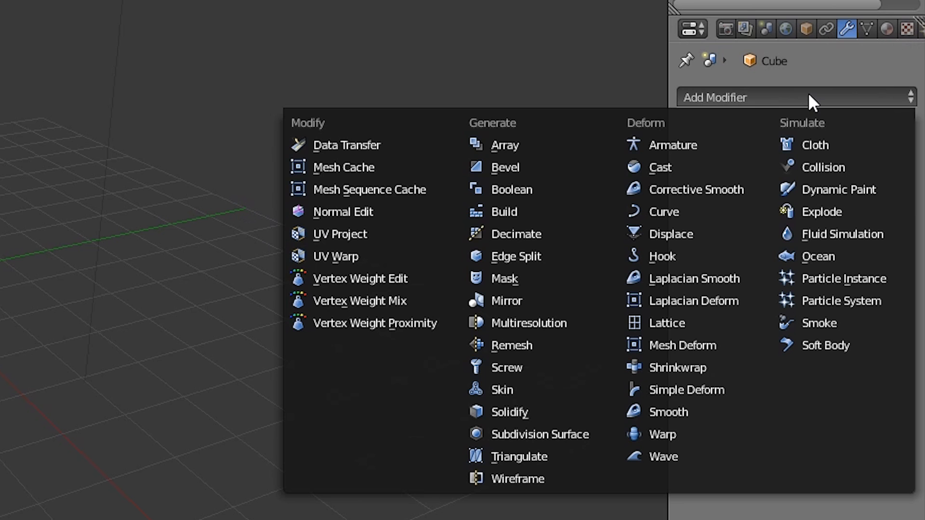
{"action": "left_click", "coordinate": [533, 169]}
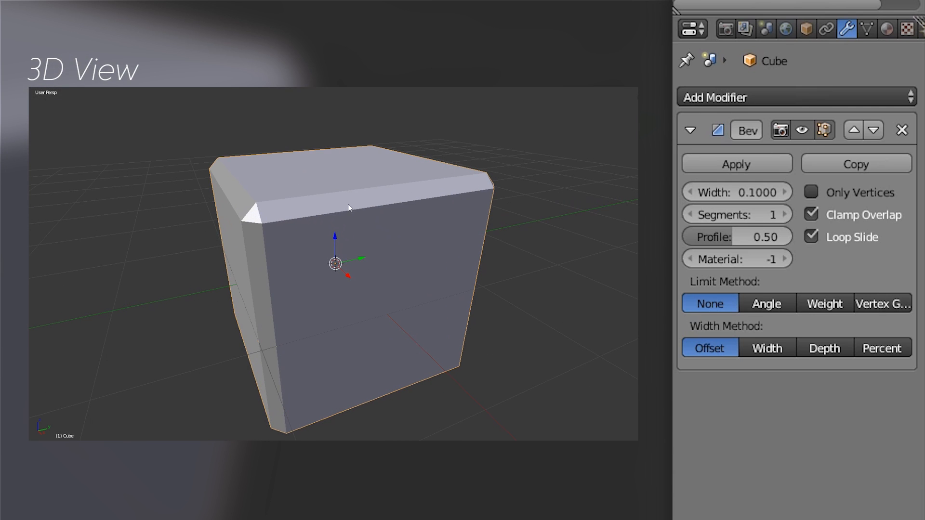
Inspect the cube's beveled edges from another angle and check the object's scale values.
{"action": "middle_click_drag", "start_coordinate": [311, 237], "coordinate": [426, 243]}
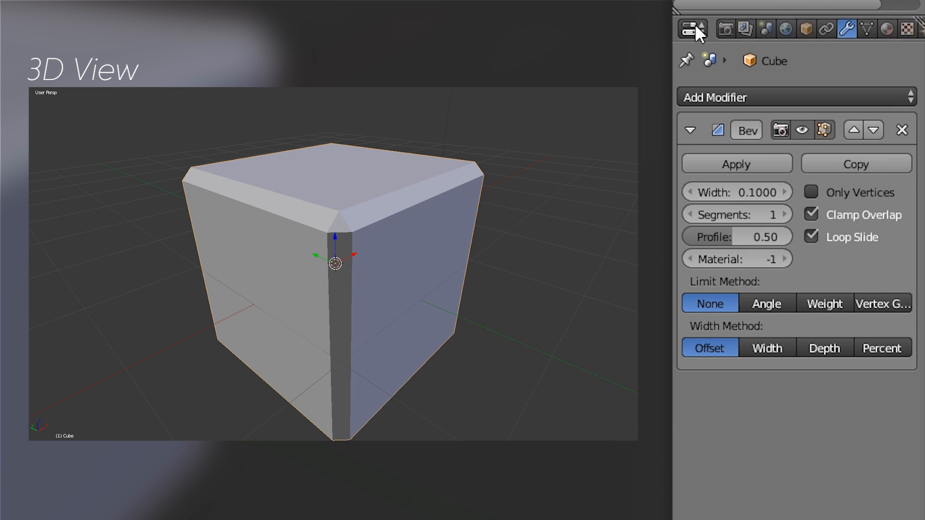
{"action": "left_click", "coordinate": [800, 32]}
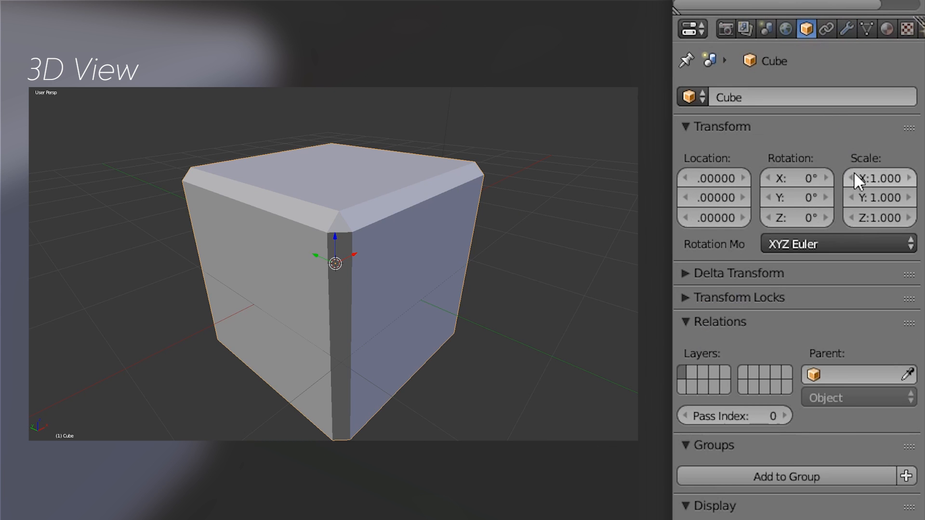
{"action": "left_click", "coordinate": [846, 28]}
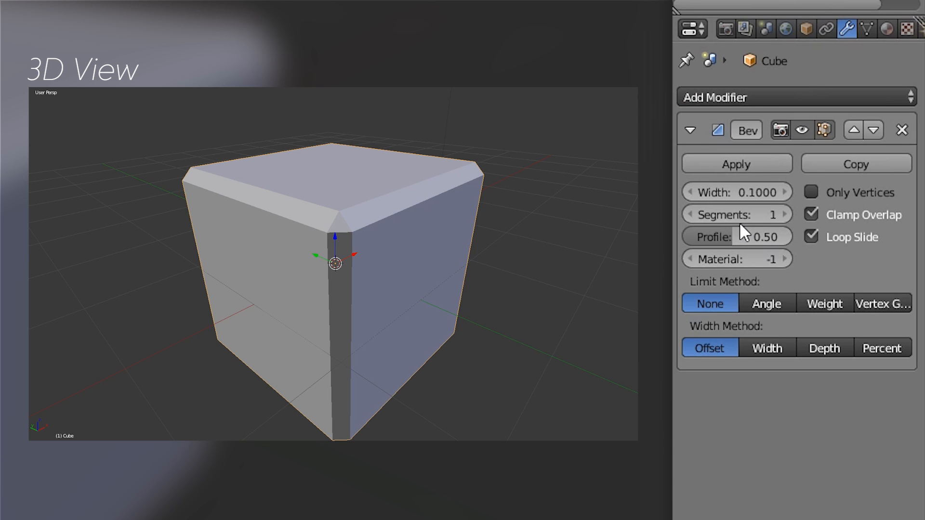
Set the bevel width to 0.2 and its segments to 2.
{"action": "left_click_drag", "start_coordinate": [741, 194], "coordinate": [867, 194]}
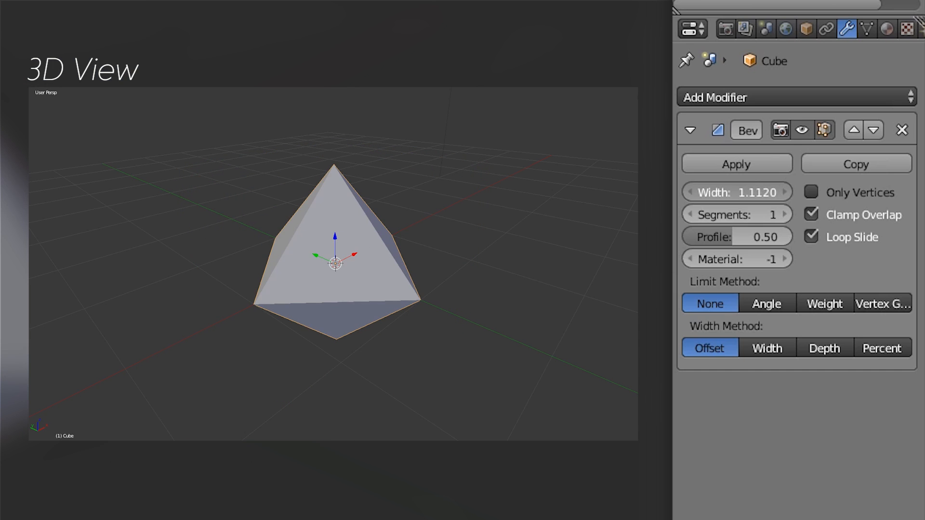
{"action": "key", "text": "Escape"}
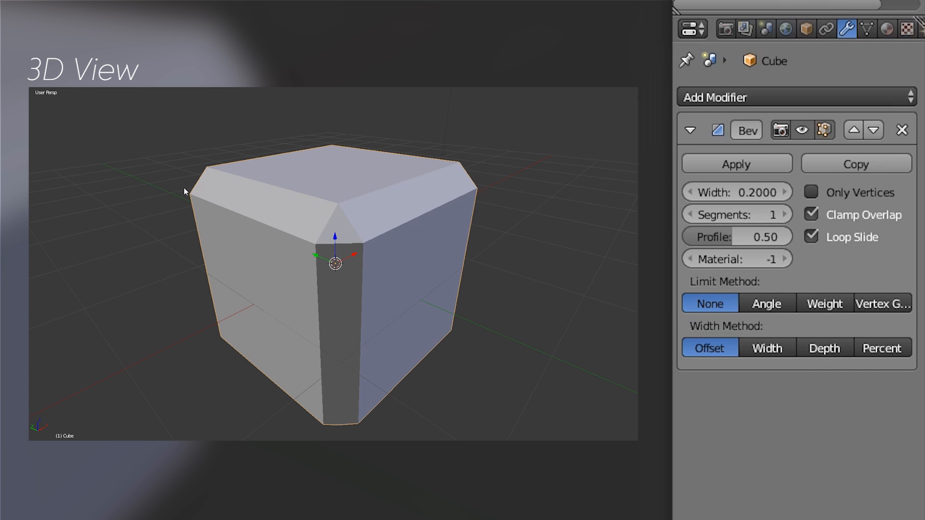
{"action": "left_click", "coordinate": [784, 215]}
{"action": "middle_click_drag", "start_coordinate": [289, 231], "coordinate": [347, 231]}
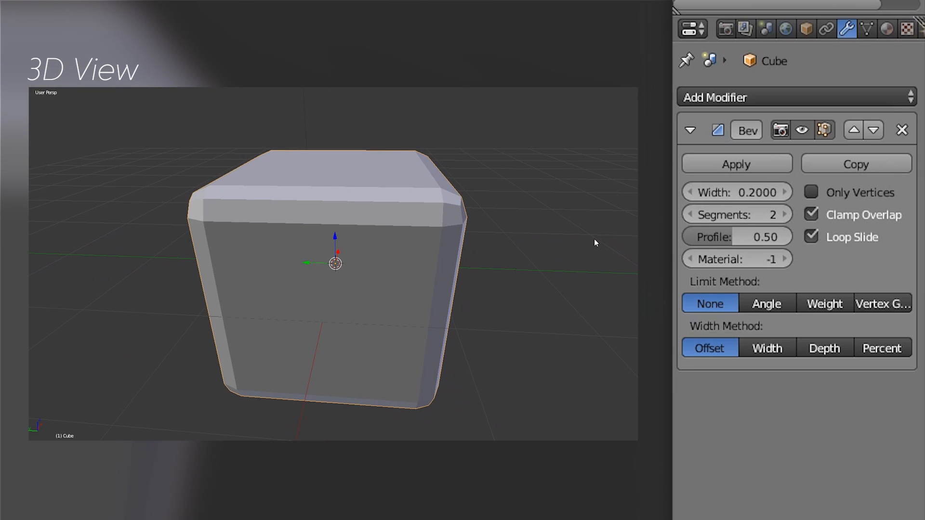
Try higher and lower segment counts on the bevel, ending with 2 segments.
{"action": "left_click", "coordinate": [784, 215]}
{"action": "left_click", "coordinate": [784, 215]}
{"action": "left_click", "coordinate": [784, 214]}
{"action": "left_click", "coordinate": [784, 214]}
{"action": "left_click", "coordinate": [784, 214]}
{"action": "left_click", "coordinate": [784, 215]}
{"action": "left_click_drag", "start_coordinate": [711, 219], "coordinate": [620, 241]}
{"action": "middle_click_drag", "start_coordinate": [494, 225], "coordinate": [451, 227]}
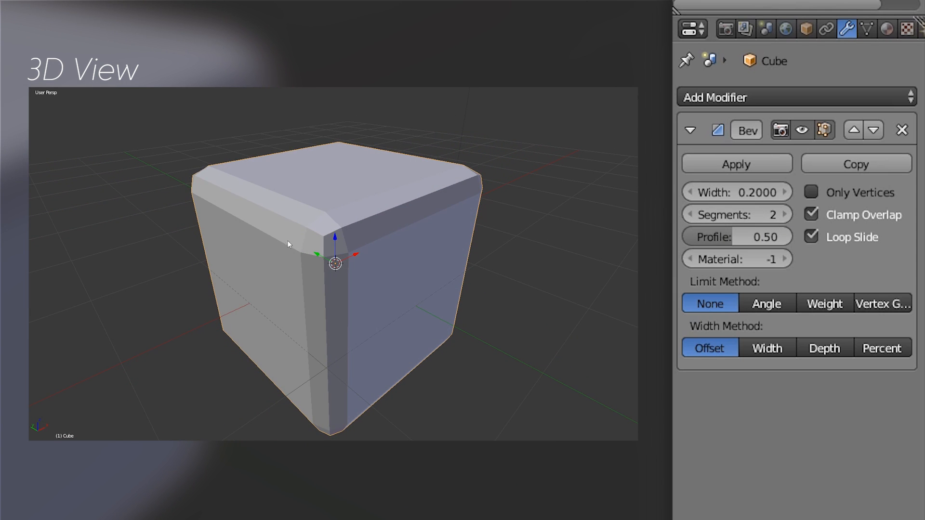
{"action": "left_click", "coordinate": [690, 218]}
{"action": "left_click", "coordinate": [783, 213]}
{"action": "mouse_move", "coordinate": [776, 214]}
{"action": "left_mouse_down"}
{"action": "mouse_move", "coordinate": [877, 214]}
{"action": "mouse_move", "coordinate": [777, 214]}
{"action": "left_mouse_up"}
Try bevel profile values of 0.15 and 0.96, and settle on 0.51.
{"action": "left_click_drag", "start_coordinate": [761, 236], "coordinate": [689, 235]}
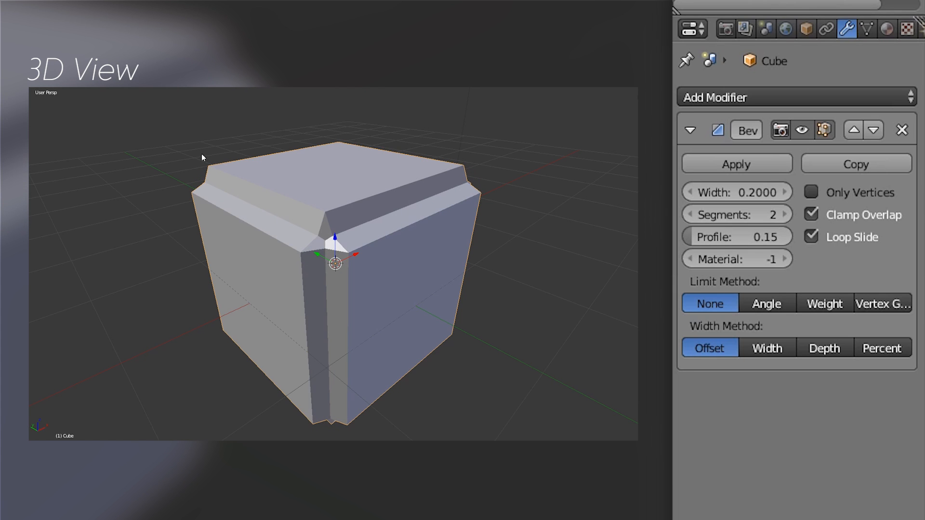
{"action": "left_click_drag", "start_coordinate": [701, 238], "coordinate": [781, 239]}
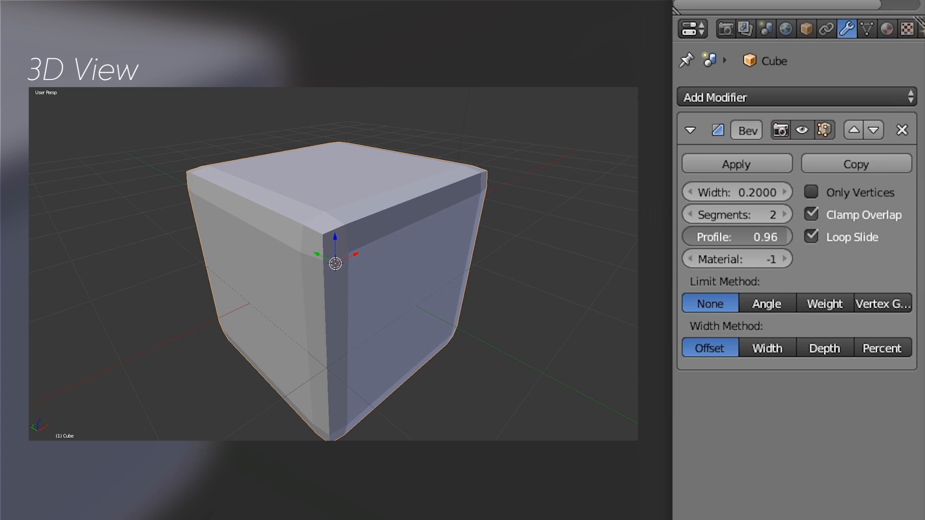
{"action": "left_click_drag", "start_coordinate": [788, 236], "coordinate": [738, 236]}
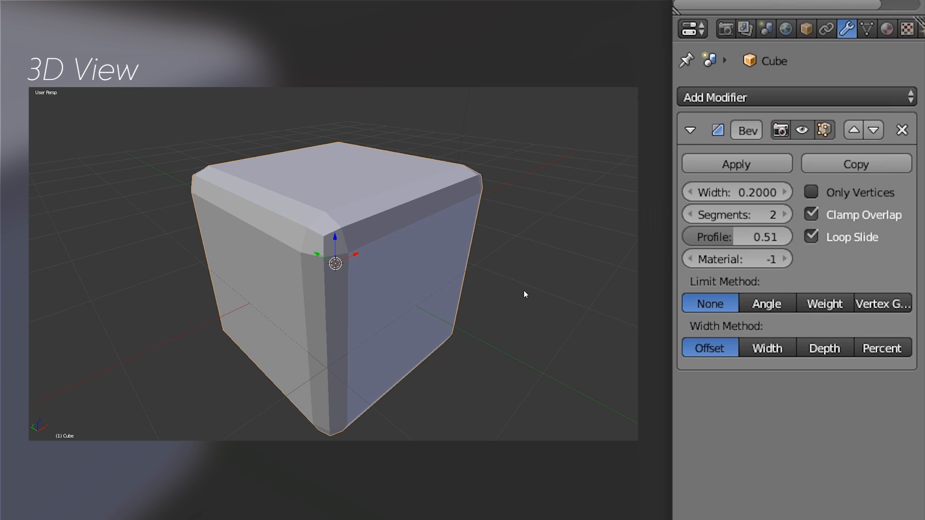
Add a second material to the cube and give it a light blue diffuse color.
{"action": "left_click", "coordinate": [885, 28]}
{"action": "left_click", "coordinate": [889, 95]}
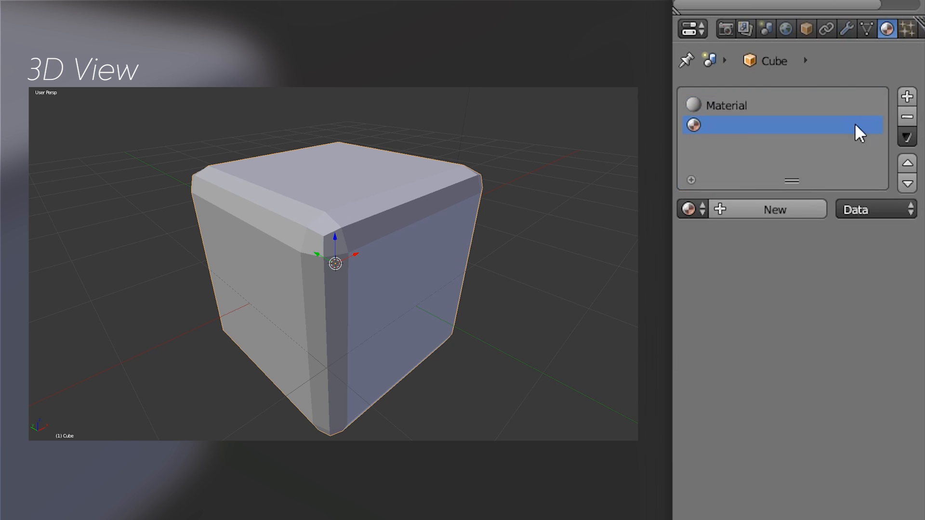
{"action": "left_click", "coordinate": [730, 209]}
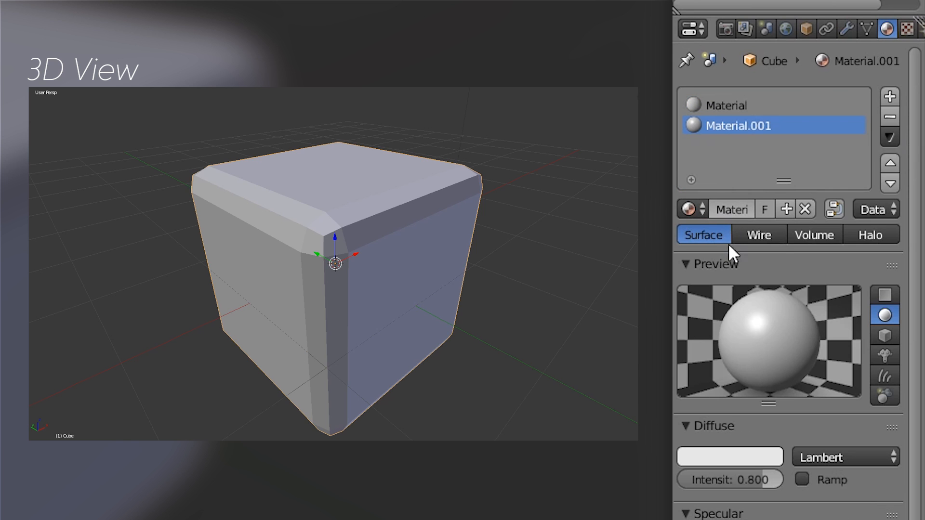
{"action": "left_click", "coordinate": [717, 456]}
{"action": "left_click", "coordinate": [692, 261]}
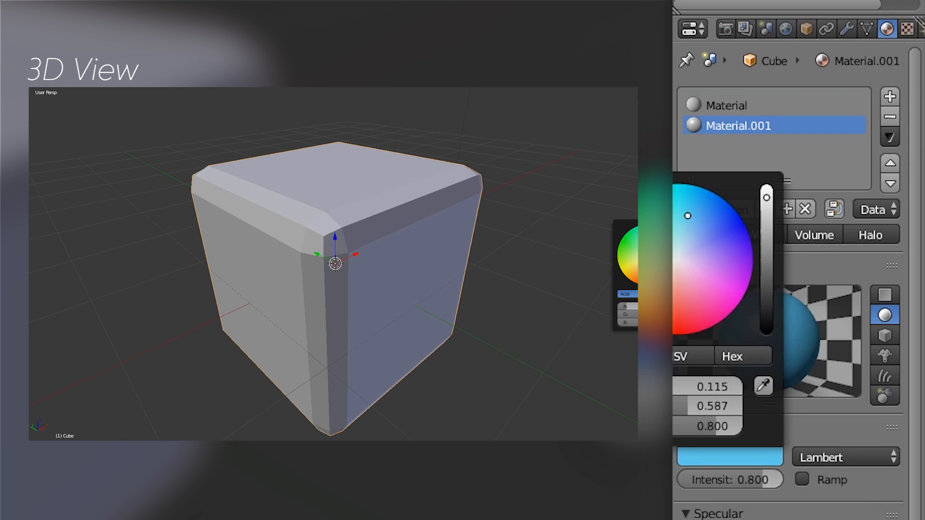
{"action": "left_click", "coordinate": [686, 215]}
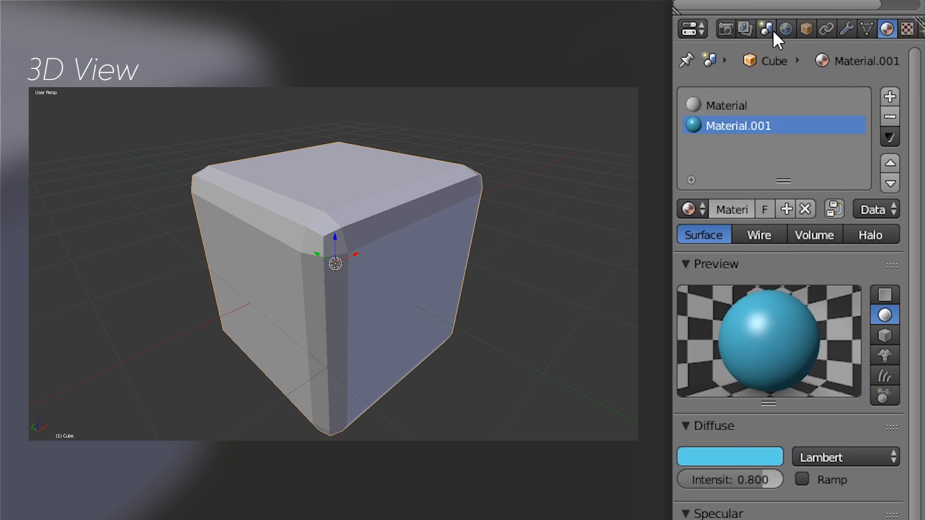
Set the bevel modifier's material index to 1 so the bevel uses the blue material.
{"action": "left_click", "coordinate": [847, 28]}
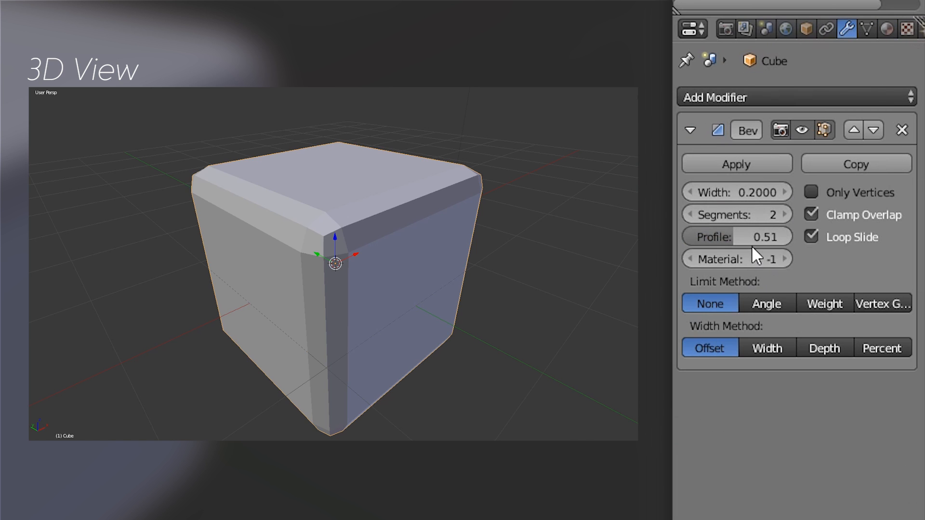
{"action": "left_click", "coordinate": [789, 257]}
{"action": "left_click", "coordinate": [788, 256]}
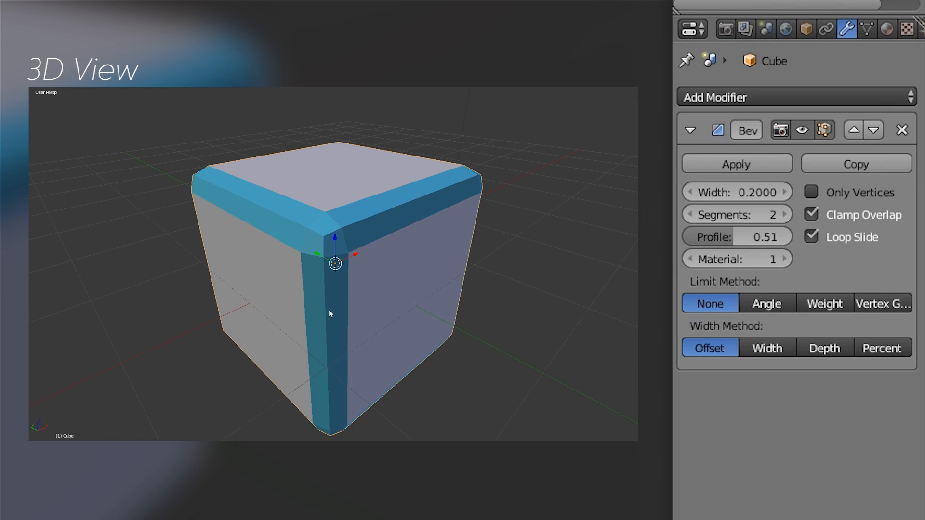
Examine the cube's two material slots, Material and Material.001, to compare their order with the bevel's material index.
{"action": "left_click", "coordinate": [882, 28]}
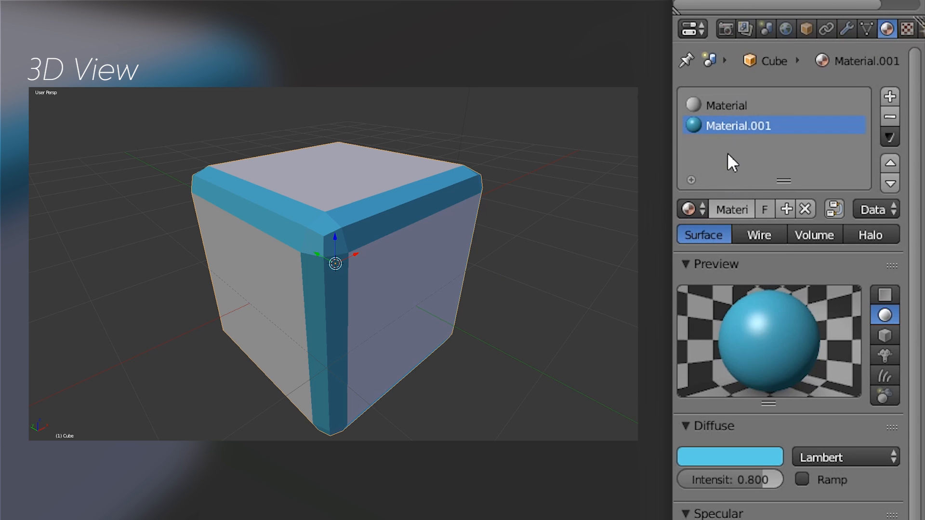
{"action": "left_click", "coordinate": [725, 106]}
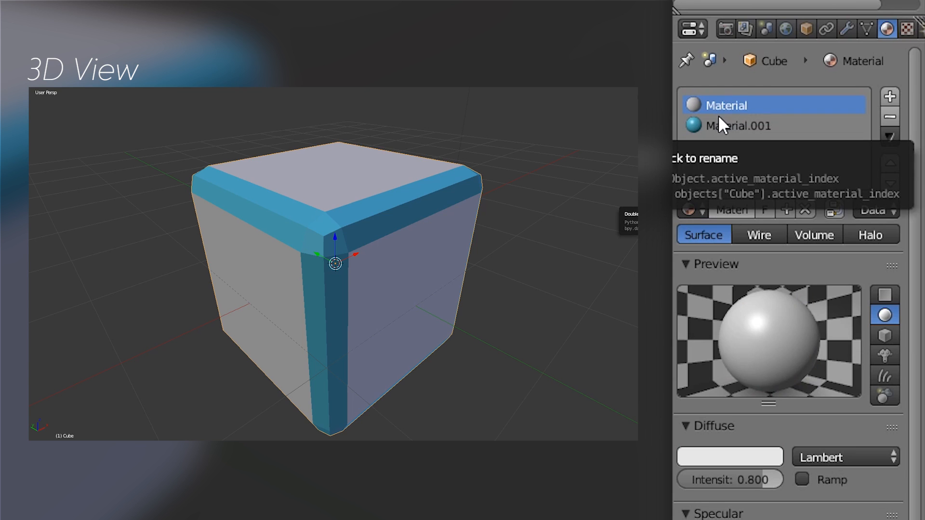
{"action": "left_click", "coordinate": [718, 125]}
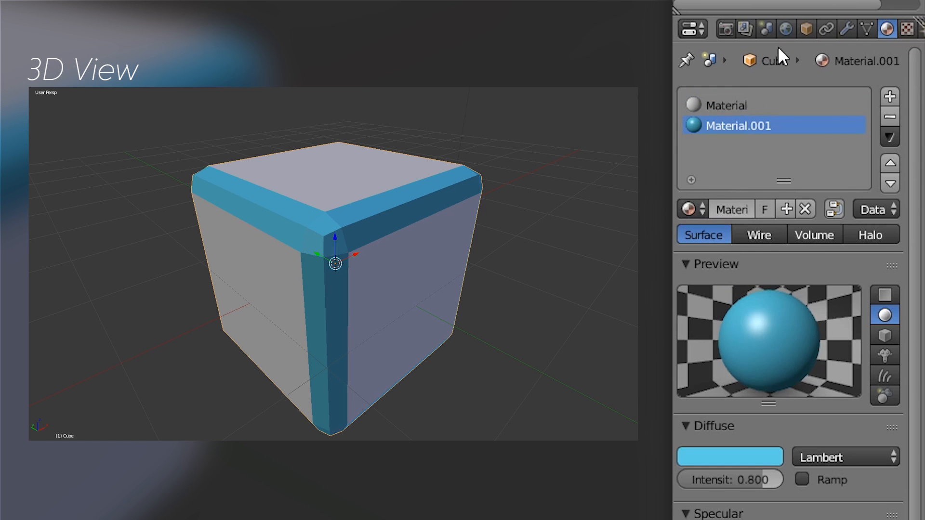
Restrict the bevel to the cube's corners with Only Vertices and inspect the front corner up close.
{"action": "left_click", "coordinate": [850, 29]}
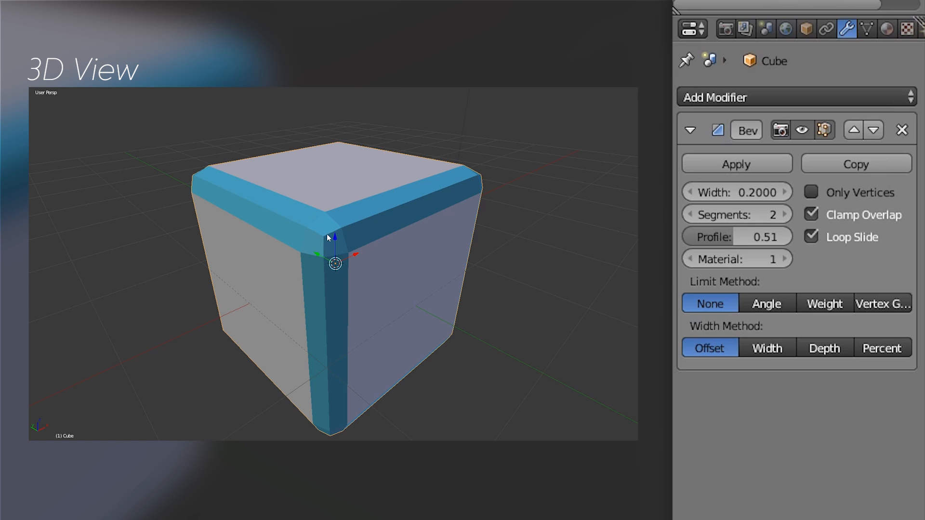
{"action": "left_click", "coordinate": [813, 193]}
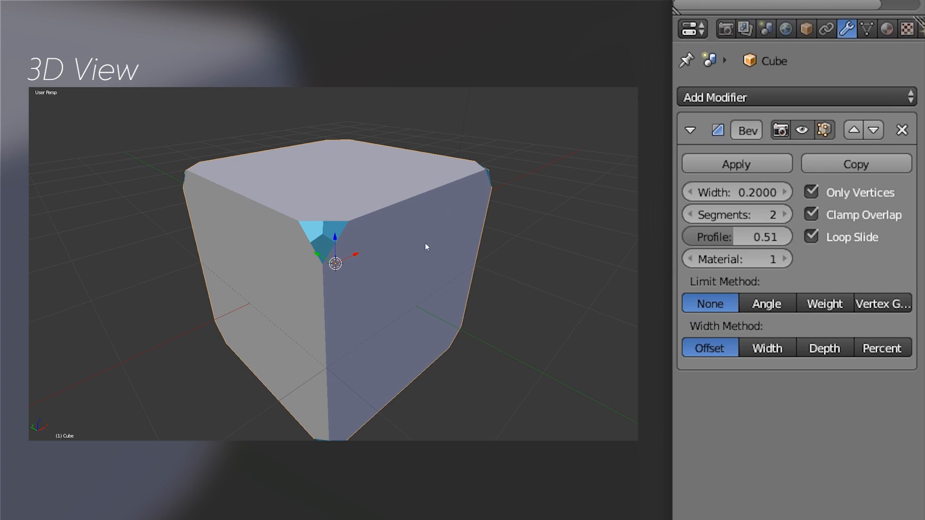
{"action": "scroll", "coordinate": [307, 228], "scroll_direction": "up", "scroll_amount": 4}
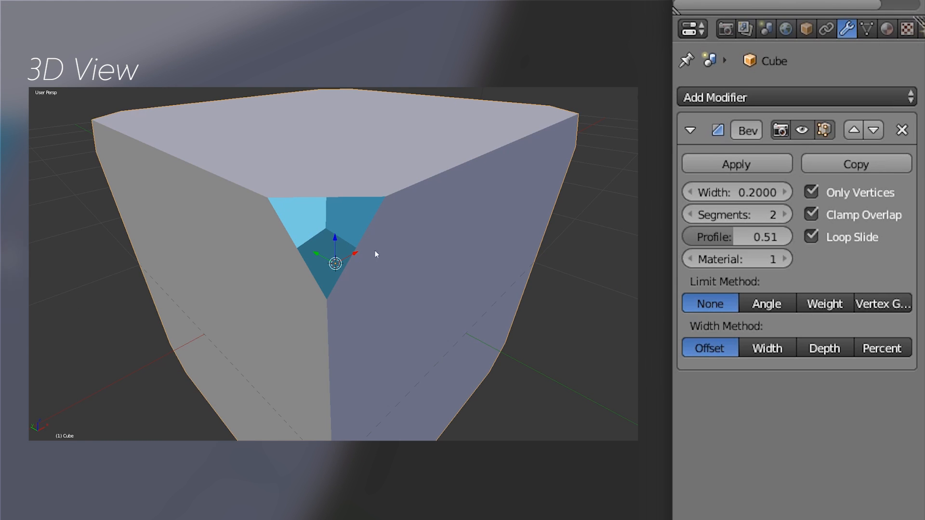
Try 3 segments and a profile of 0.15 on the vertex-only bevel.
{"action": "left_click", "coordinate": [783, 215]}
{"action": "left_click_drag", "start_coordinate": [729, 244], "coordinate": [699, 244]}
{"action": "middle_click_drag", "start_coordinate": [553, 247], "coordinate": [504, 224]}
{"action": "scroll", "coordinate": [506, 227], "scroll_direction": "down", "scroll_amount": 3}
Try a vertex bevel width of 0.502, and set the width to 0.1.
{"action": "left_click_drag", "start_coordinate": [735, 192], "coordinate": [759, 192]}
{"action": "left_click", "coordinate": [769, 190]}
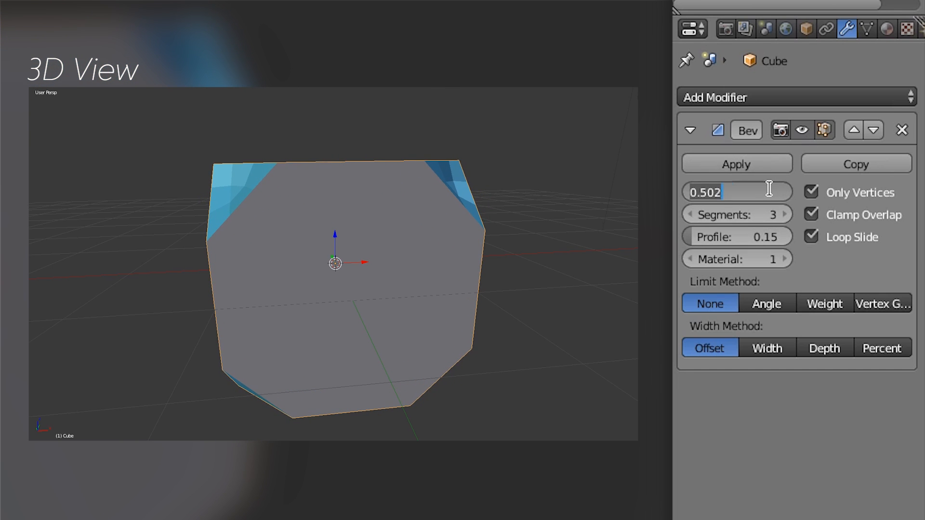
{"action": "type", "text": "0.1"}
{"action": "key", "text": "Return"}
{"action": "scroll", "coordinate": [410, 225], "scroll_direction": "up", "scroll_amount": 3}
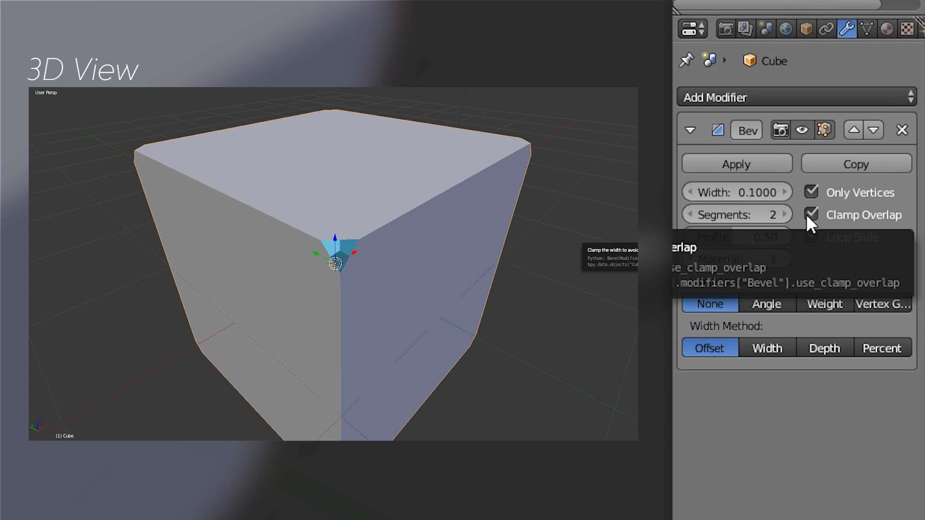
Raise the bevel width to 1.243, compare the corners with Clamp Overlap off at widths down to 1.036, and re-enable Clamp Overlap.
{"action": "left_click_drag", "start_coordinate": [727, 194], "coordinate": [829, 194]}
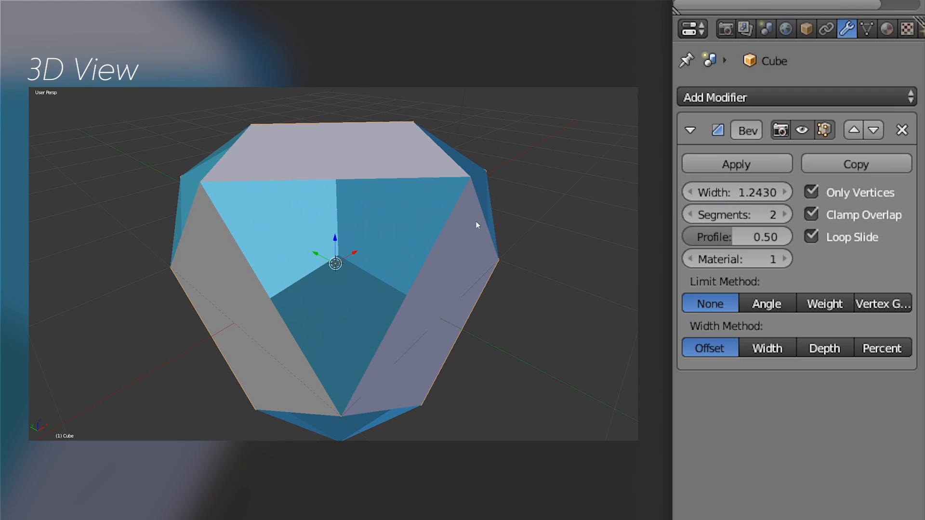
{"action": "left_click", "coordinate": [855, 212]}
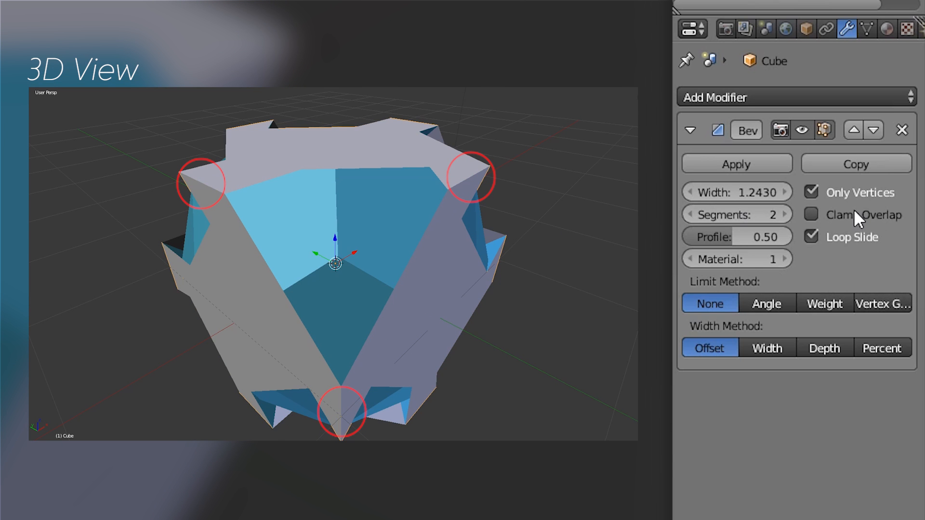
{"action": "mouse_move", "coordinate": [766, 193]}
{"action": "left_mouse_down"}
{"action": "mouse_move", "coordinate": [849, 192]}
{"action": "mouse_move", "coordinate": [715, 193]}
{"action": "mouse_move", "coordinate": [753, 193]}
{"action": "left_mouse_up"}
{"action": "left_click", "coordinate": [835, 215]}
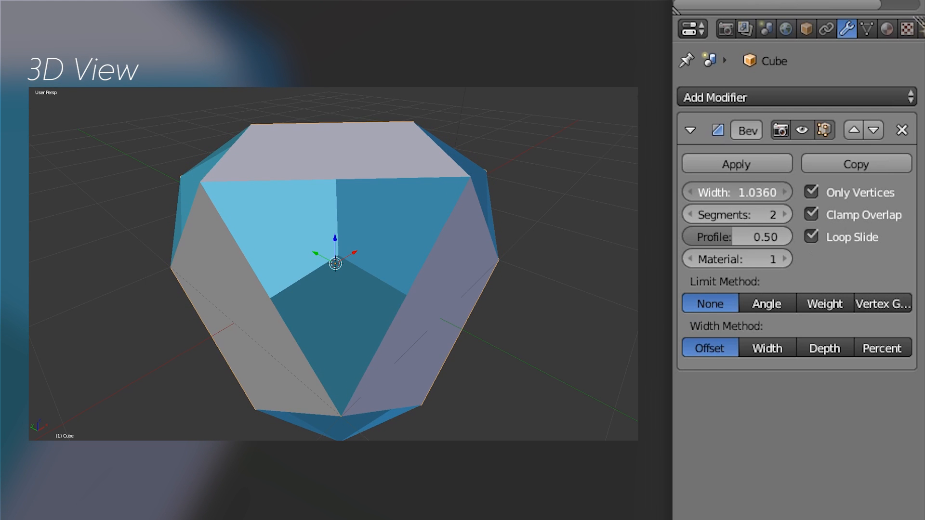
Turn the bevel's Loop Slide option off and back on to compare its effect on the cube.
{"action": "middle_click_drag", "start_coordinate": [479, 287], "coordinate": [510, 290]}
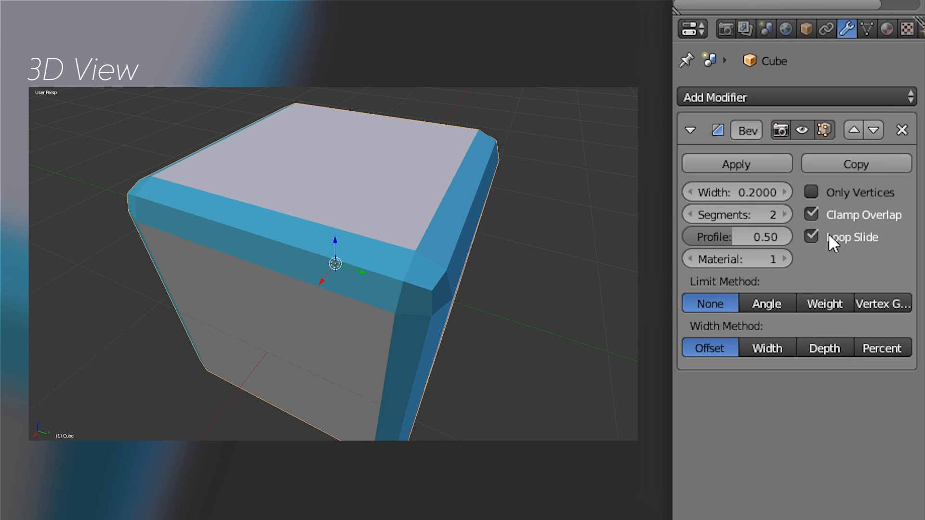
{"action": "left_click", "coordinate": [829, 236]}
{"action": "left_click", "coordinate": [822, 236]}
Limit the bevel by Angle, keeping 30°, and compare the cube with the modifier hidden and shown in the viewport.
{"action": "left_click", "coordinate": [780, 304]}
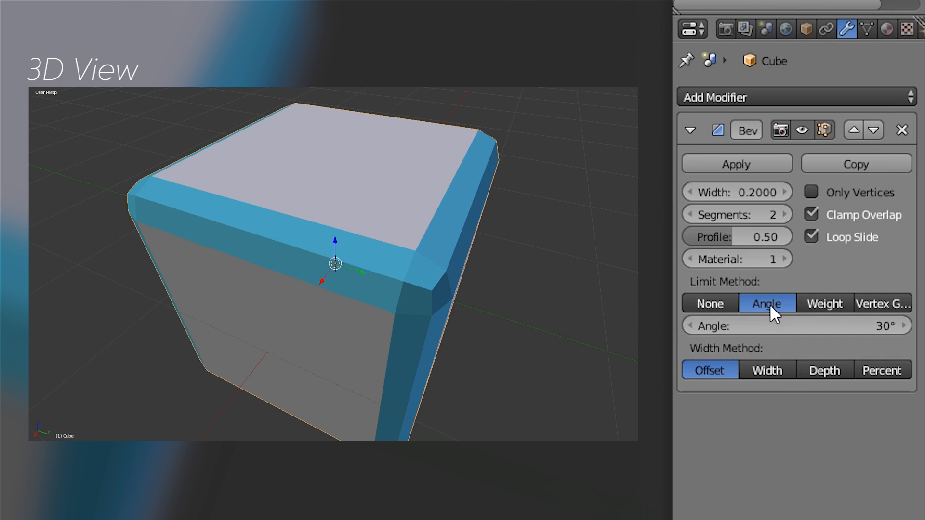
{"action": "left_click_drag", "start_coordinate": [717, 325], "coordinate": [750, 325]}
{"action": "key", "text": "Escape"}
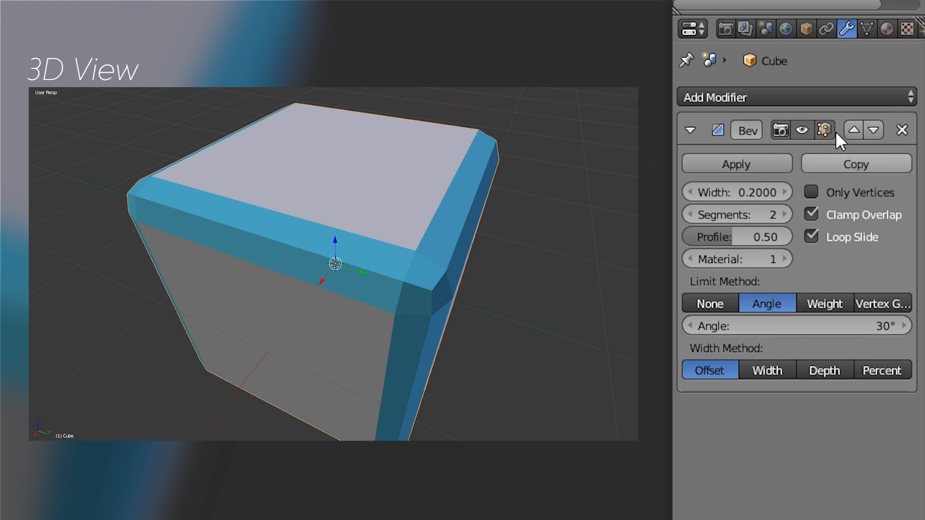
{"action": "left_click", "coordinate": [801, 128]}
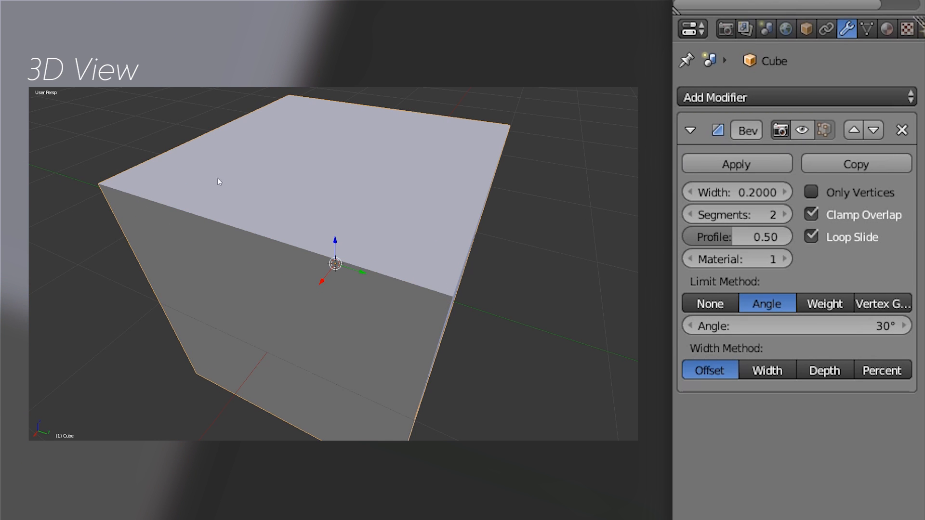
{"action": "left_click", "coordinate": [802, 131]}
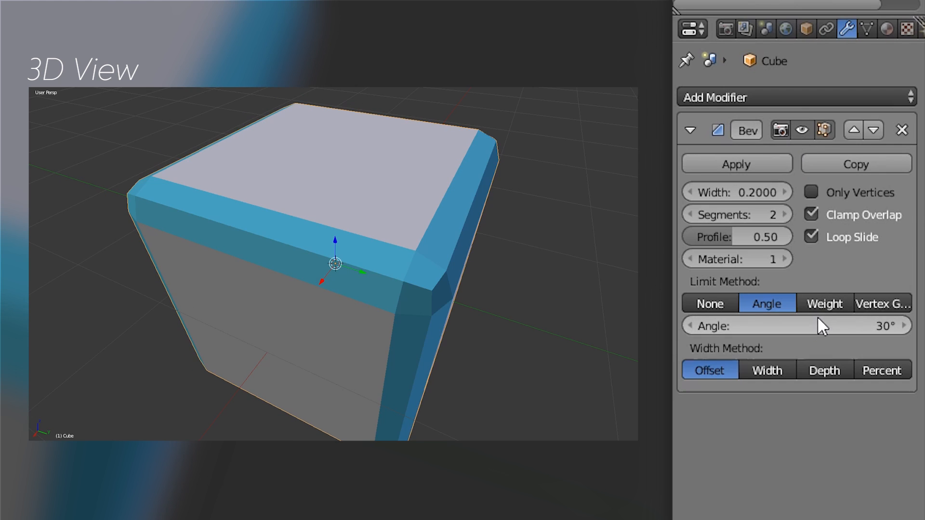
Set the bevel's limit angle to 91°.
{"action": "left_click", "coordinate": [818, 326]}
{"action": "type", "text": "91"}
{"action": "key", "text": "Return"}
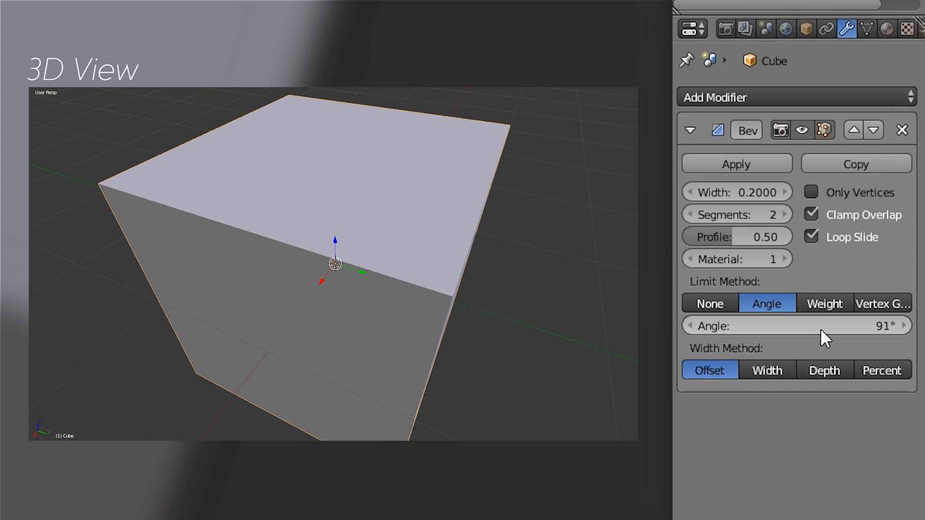
Set the bevel's limit angle to 89°.
{"action": "left_click", "coordinate": [872, 319]}
{"action": "type", "text": "89"}
{"action": "key", "text": "Return"}
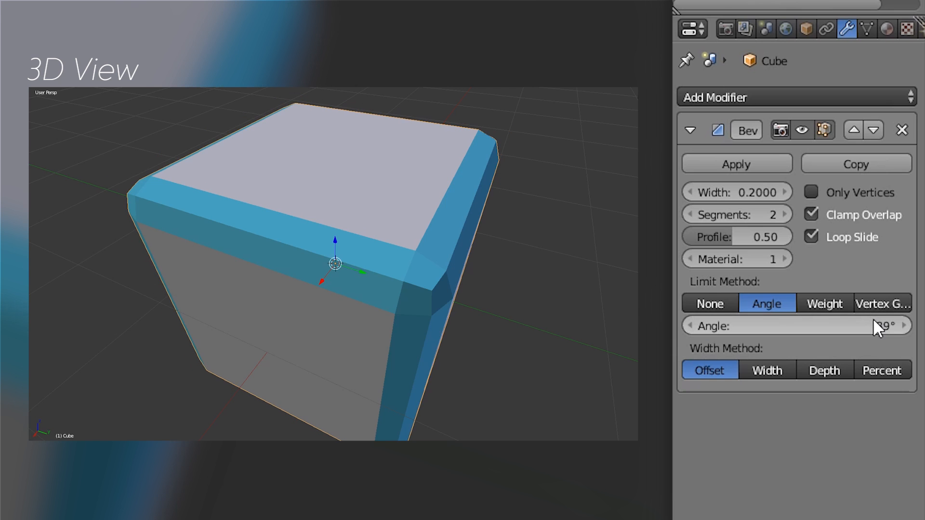
Fine-tune the bevel's limit angle in small increments until it is 90°.
{"action": "left_click_drag", "start_coordinate": [873, 319], "coordinate": [871, 316]}
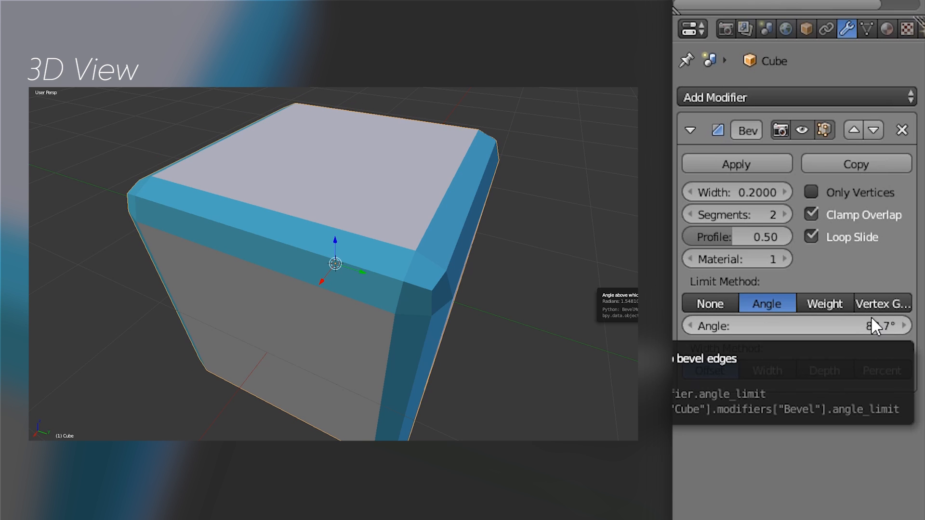
{"action": "left_click", "coordinate": [910, 318]}
{"action": "left_click", "coordinate": [911, 318]}
{"action": "left_click", "coordinate": [910, 318]}
{"action": "left_click", "coordinate": [911, 318]}
{"action": "left_click", "coordinate": [911, 318]}
{"action": "left_click", "coordinate": [911, 318]}
{"action": "left_click", "coordinate": [909, 319]}
{"action": "left_click", "coordinate": [908, 319]}
{"action": "left_click", "coordinate": [908, 319]}
{"action": "left_click", "coordinate": [909, 319]}
{"action": "left_click", "coordinate": [909, 319]}
{"action": "left_click", "coordinate": [908, 319]}
{"action": "left_click", "coordinate": [909, 319]}
{"action": "left_click", "coordinate": [909, 319]}
{"action": "left_click", "coordinate": [691, 324]}
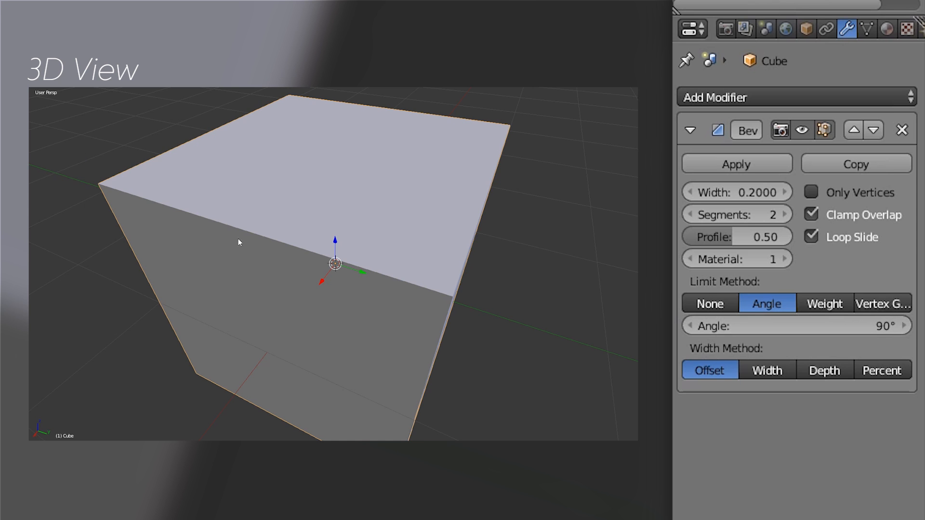
Move the cube away from the 3D cursor to make room for another object.
{"action": "scroll", "coordinate": [463, 225], "scroll_direction": "down", "scroll_amount": 5}
{"action": "middle_click_drag", "start_coordinate": [459, 230], "coordinate": [396, 220]}
{"action": "left_click_drag", "start_coordinate": [354, 278], "coordinate": [311, 253]}
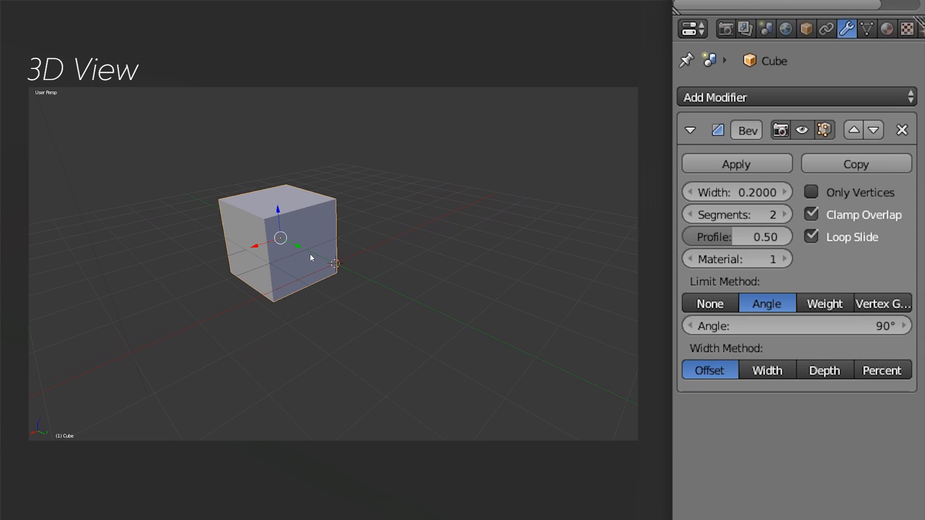
Add a monkey mesh and place it beside the cube.
{"action": "key", "text": "shift+a"}
{"action": "mouse_move", "coordinate": [301, 256]}
{"action": "left_click", "coordinate": [343, 313]}
{"action": "left_click_drag", "start_coordinate": [356, 273], "coordinate": [408, 291]}
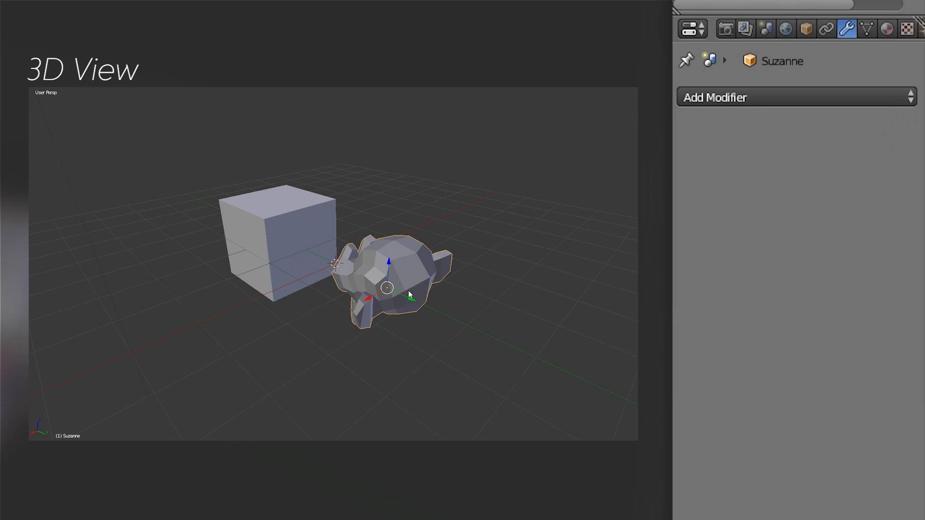
Rotate the monkey head about the Z axis so its face turns towards the viewer.
{"action": "middle_click_drag", "start_coordinate": [371, 282], "coordinate": [397, 260]}
{"action": "key", "text": "r"}
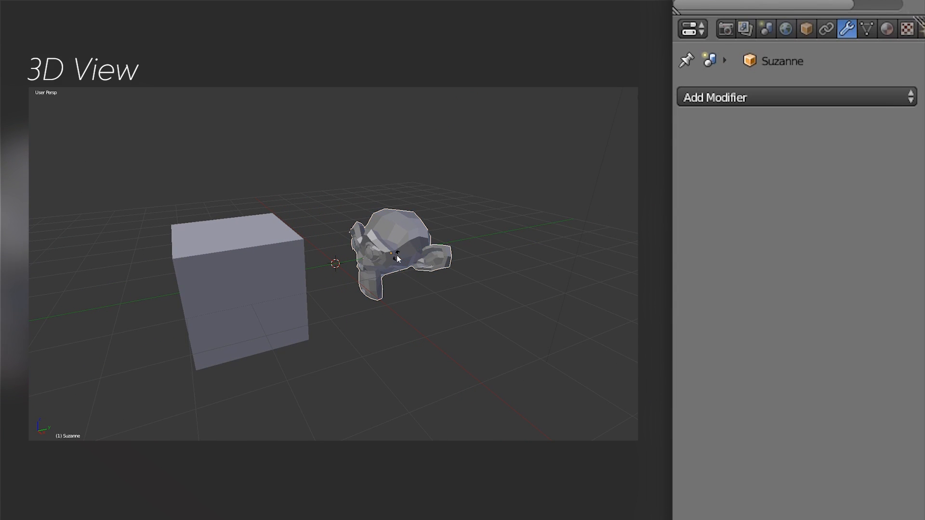
{"action": "key", "text": "z"}
{"action": "left_click", "coordinate": [397, 256]}
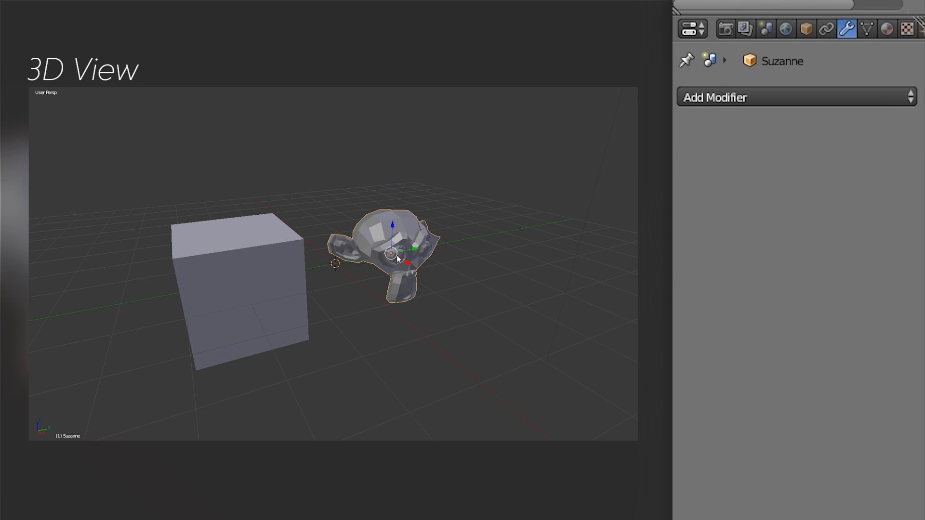
Add a Bevel modifier to the monkey head.
{"action": "middle_click_drag", "start_coordinate": [398, 257], "coordinate": [378, 237]}
{"action": "left_click", "coordinate": [704, 97]}
{"action": "left_click", "coordinate": [597, 215]}
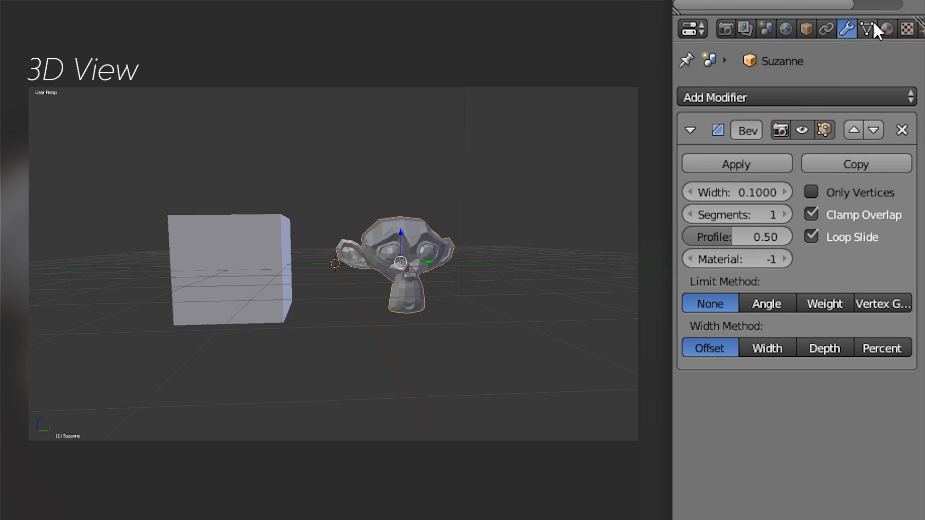
Add a second material slot to the monkey head and create a new red material in it.
{"action": "left_click", "coordinate": [906, 29]}
{"action": "left_click", "coordinate": [888, 28]}
{"action": "left_click", "coordinate": [890, 97]}
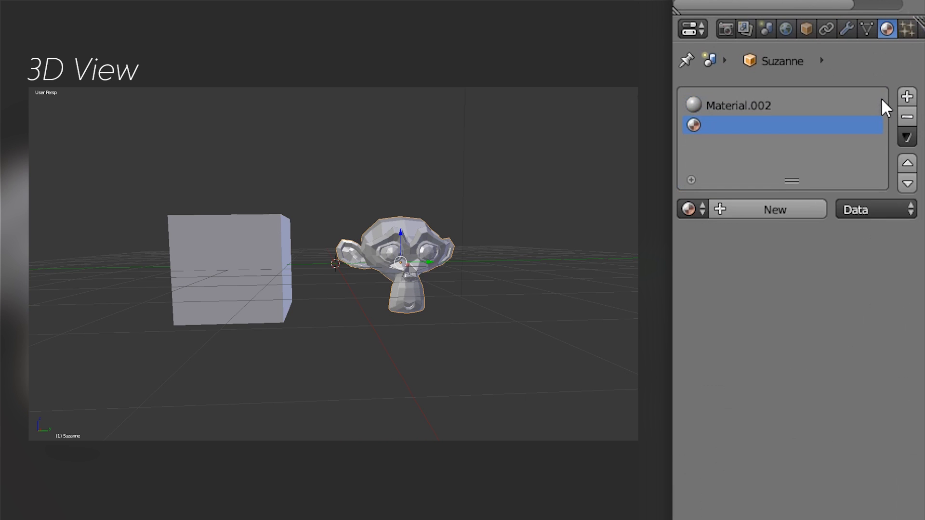
{"action": "left_click", "coordinate": [775, 208]}
{"action": "left_click", "coordinate": [725, 457]}
{"action": "left_click", "coordinate": [684, 333]}
Set the monkey's bevel material index to 1 and inspect the beveled edges up close.
{"action": "left_click", "coordinate": [846, 29]}
{"action": "left_click", "coordinate": [780, 259]}
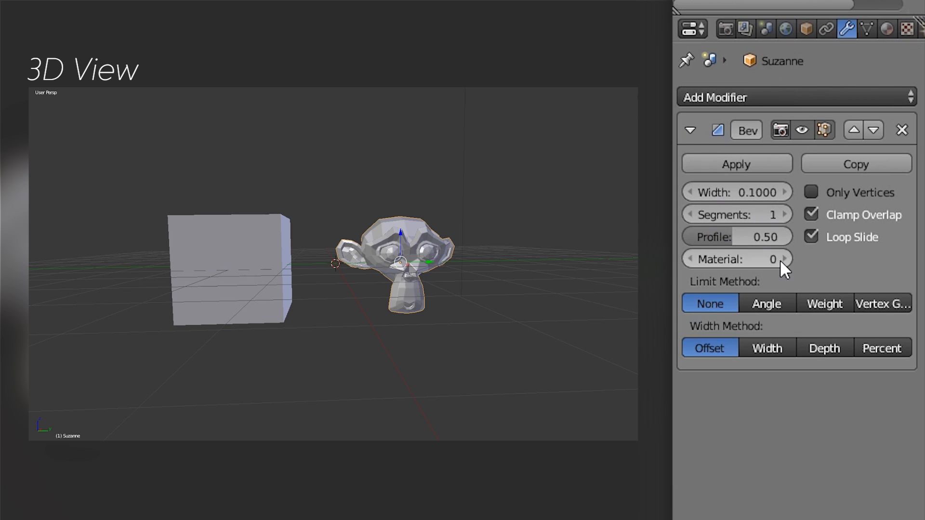
{"action": "left_click", "coordinate": [781, 259]}
{"action": "scroll", "coordinate": [417, 236], "scroll_direction": "up", "scroll_amount": 5}
{"action": "middle_click_drag", "start_coordinate": [475, 244], "coordinate": [458, 251]}
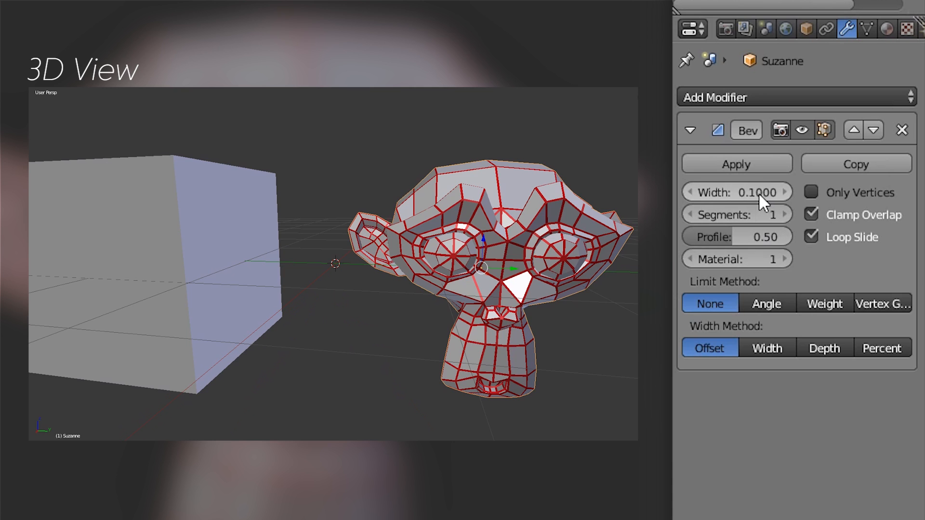
Limit the monkey's bevel by Angle and vary the limit angle up and down to compare which edges are beveled.
{"action": "left_click", "coordinate": [760, 303]}
{"action": "left_click_drag", "start_coordinate": [776, 328], "coordinate": [825, 328]}
{"action": "left_click_drag", "start_coordinate": [795, 327], "coordinate": [734, 327]}
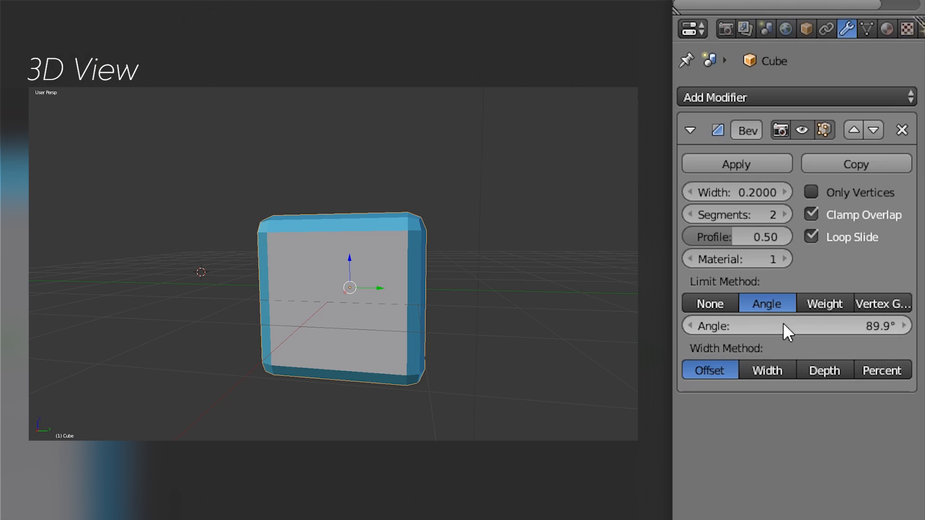
Limit the cube's bevel by Weight and switch Only Vertices on and back off.
{"action": "left_click", "coordinate": [819, 305]}
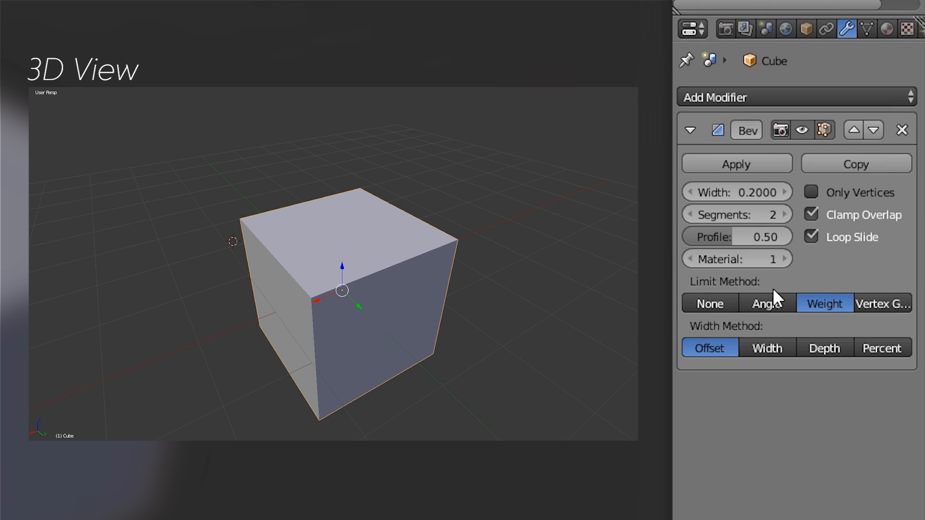
{"action": "left_click", "coordinate": [866, 190]}
{"action": "left_click", "coordinate": [865, 191]}
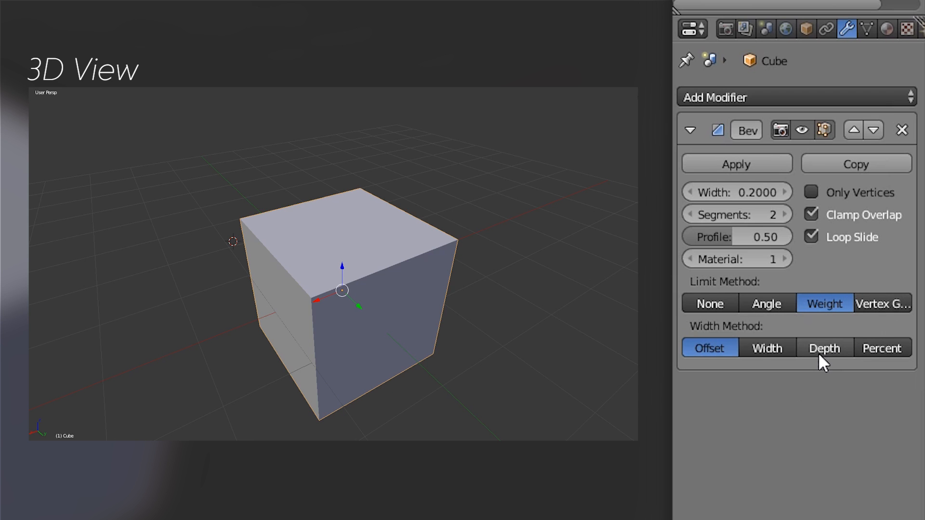
Limit the cube's bevel by Vertex Group and select the cube's four top vertices in Edit Mode.
{"action": "left_click", "coordinate": [880, 303]}
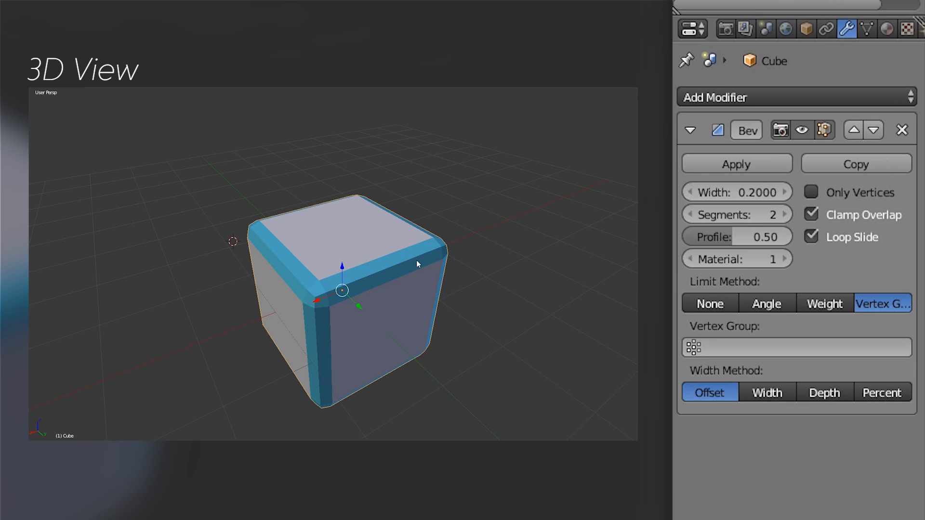
{"action": "key", "text": "Tab"}
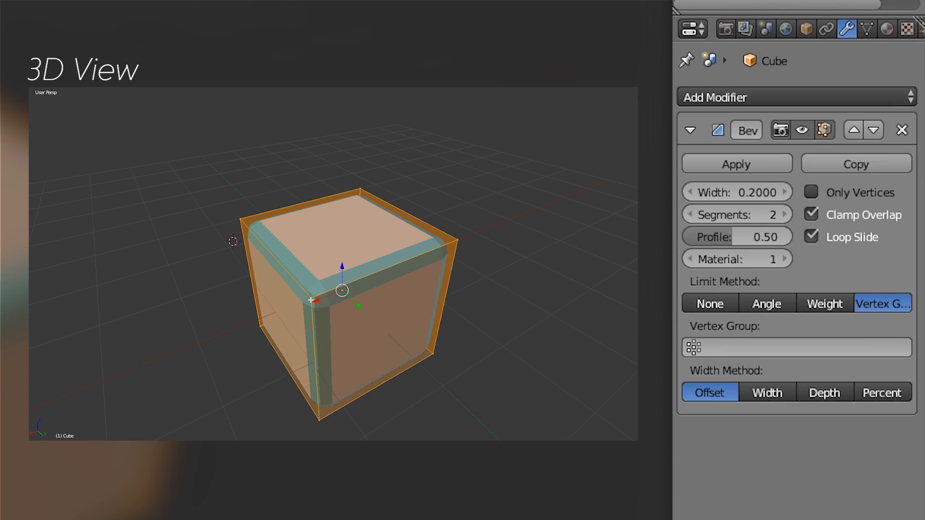
{"action": "right_click", "coordinate": [311, 300]}
{"action": "right_click", "coordinate": [241, 217]}
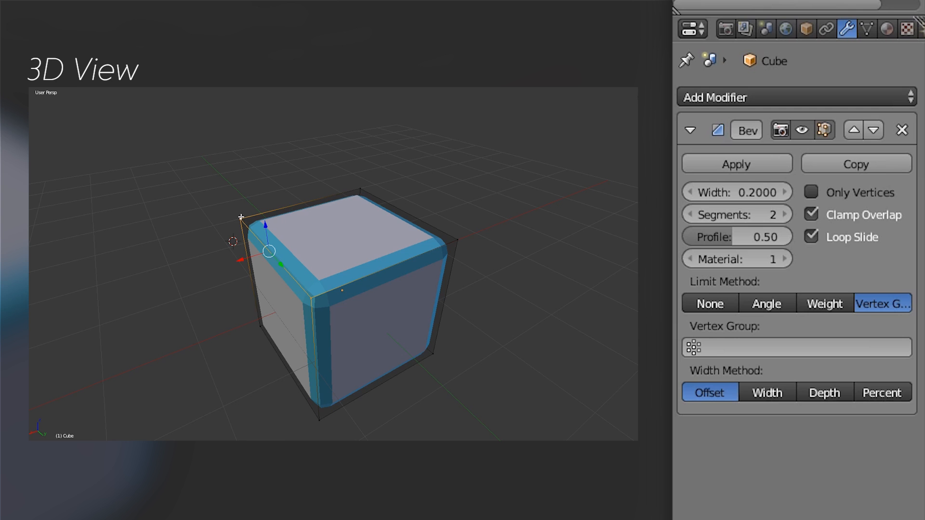
{"action": "right_click", "coordinate": [358, 187], "text": "shift"}
{"action": "right_click", "coordinate": [457, 239], "text": "shift"}
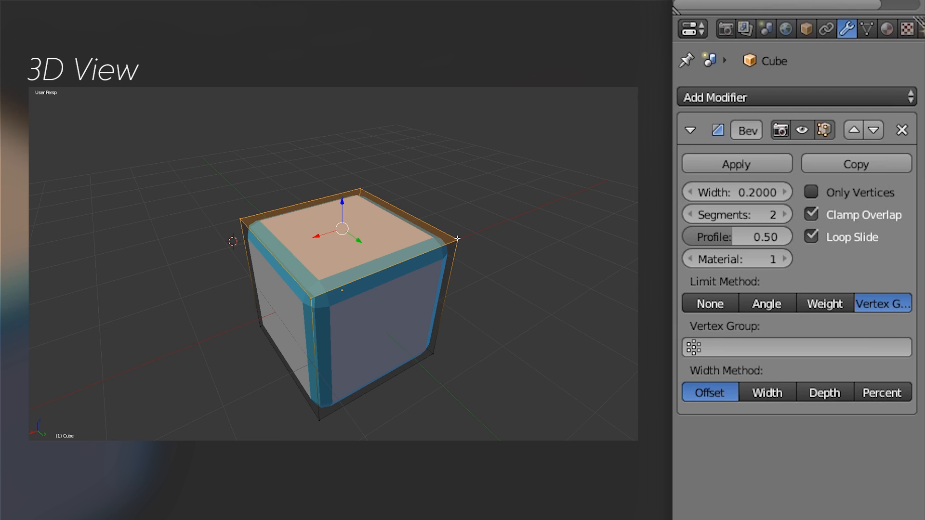
Assign the selected top vertices to a new vertex group named Test, and check it by deselecting and reselecting its vertices.
{"action": "left_click", "coordinate": [868, 30]}
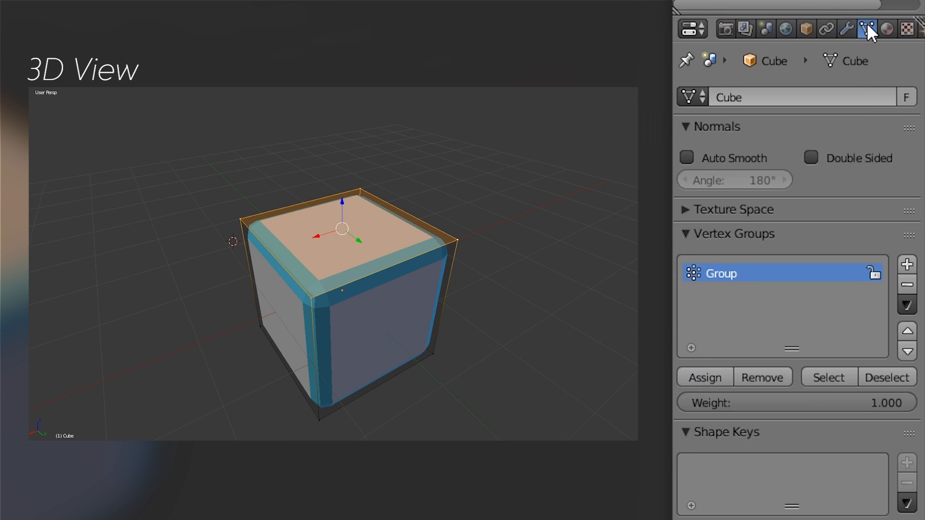
{"action": "left_click", "coordinate": [905, 267]}
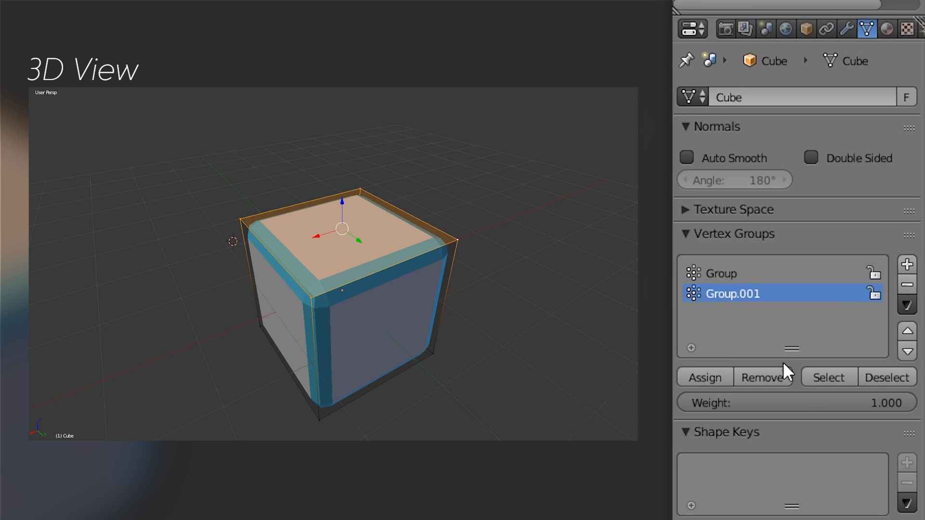
{"action": "left_click", "coordinate": [714, 379]}
{"action": "double_click", "coordinate": [747, 293]}
{"action": "type", "text": "Test"}
{"action": "key", "text": "Return"}
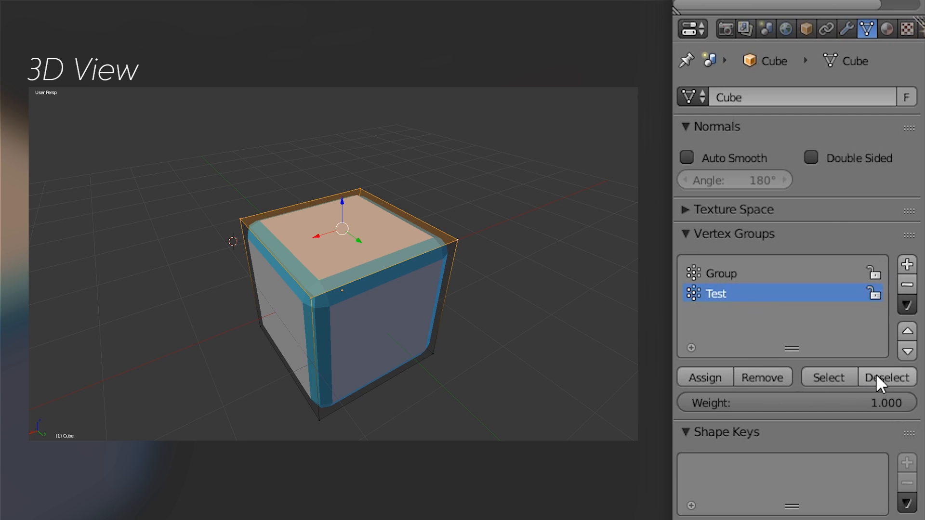
{"action": "left_click", "coordinate": [876, 374]}
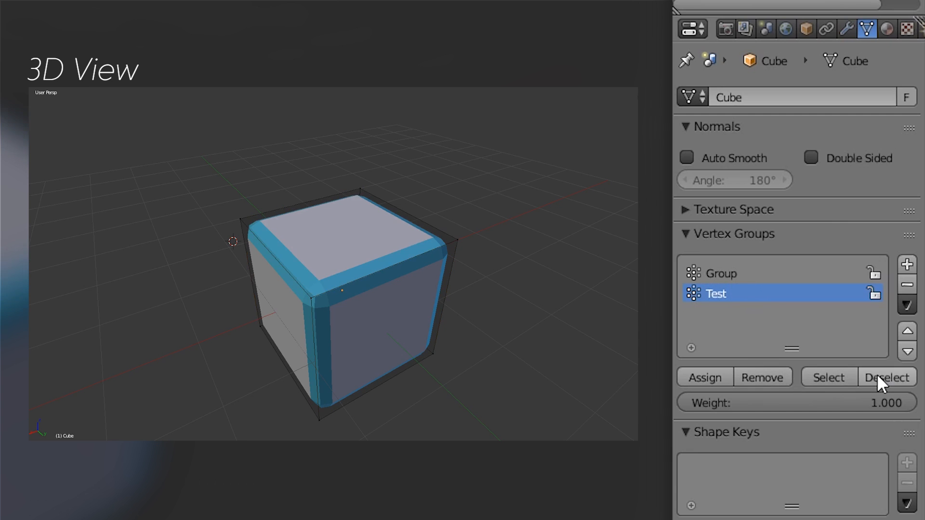
{"action": "left_click", "coordinate": [841, 376]}
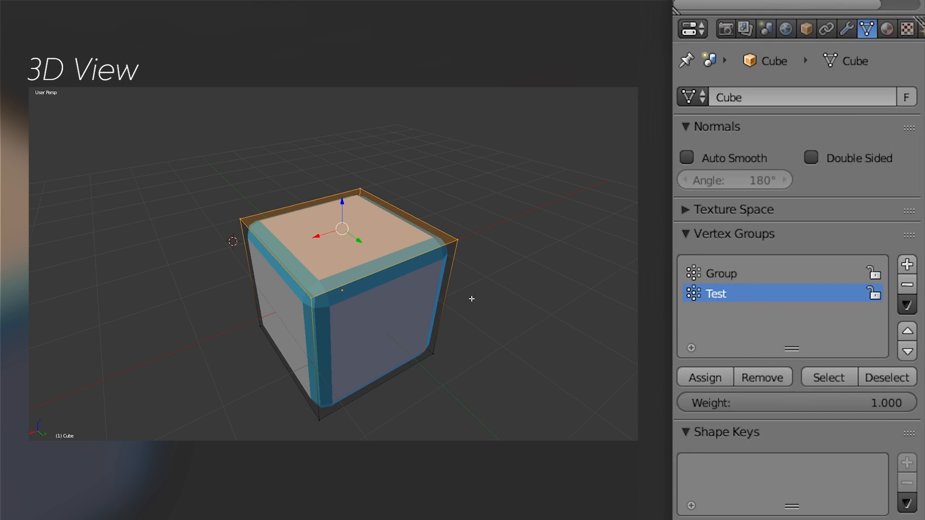
Use the Test vertex group for the cube's bevel and set the bevel width to 0.336.
{"action": "left_click", "coordinate": [846, 29]}
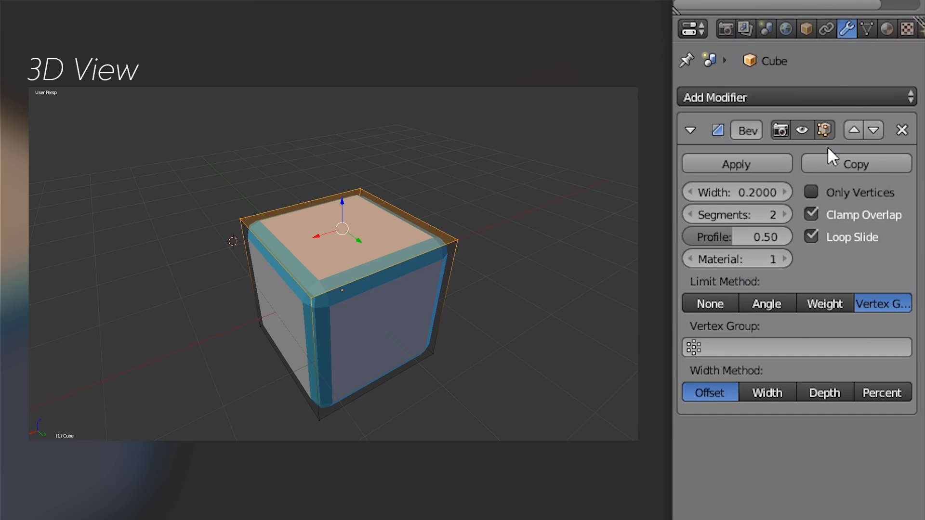
{"action": "left_click", "coordinate": [788, 352]}
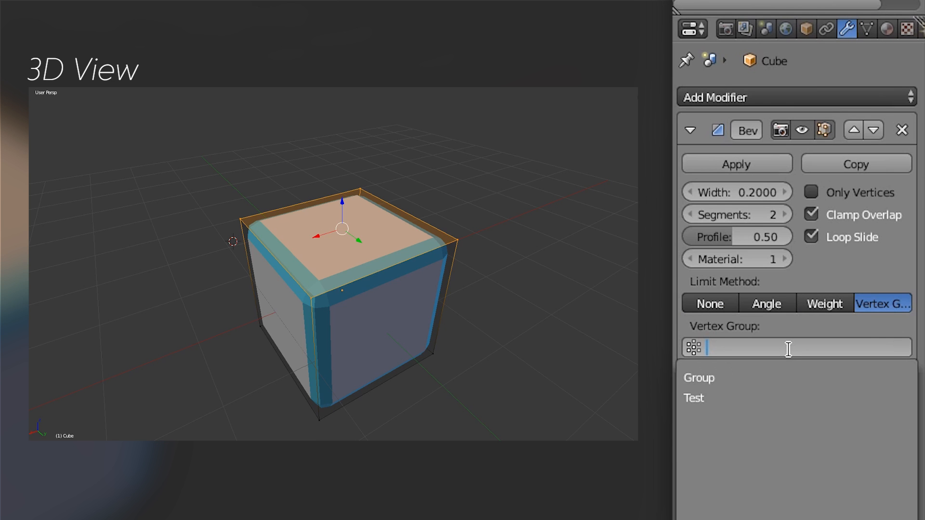
{"action": "left_click", "coordinate": [755, 394]}
{"action": "middle_click_drag", "start_coordinate": [402, 267], "coordinate": [450, 256]}
{"action": "mouse_move", "coordinate": [751, 192]}
{"action": "left_mouse_down"}
{"action": "mouse_move", "coordinate": [790, 192]}
{"action": "mouse_move", "coordinate": [764, 192]}
{"action": "left_mouse_up"}
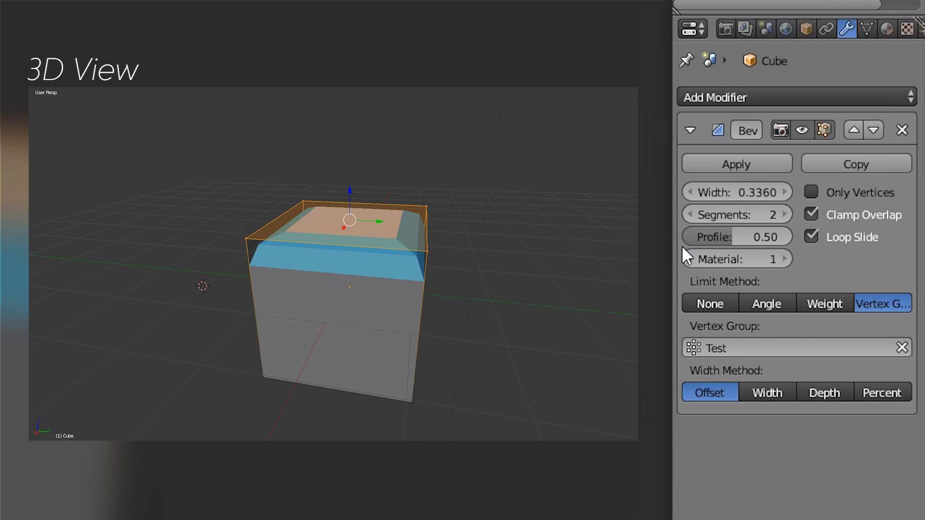
{"action": "middle_click_drag", "start_coordinate": [405, 260], "coordinate": [424, 284]}
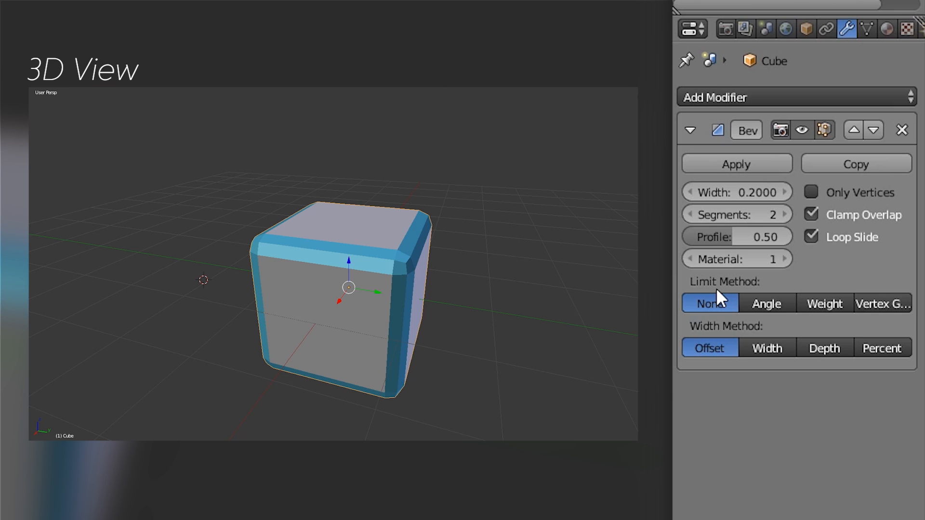
Switch the bevel's width method to Width and compare bevel widths up to 1.062 and down to 0.156.
{"action": "middle_click_drag", "start_coordinate": [331, 253], "coordinate": [386, 247]}
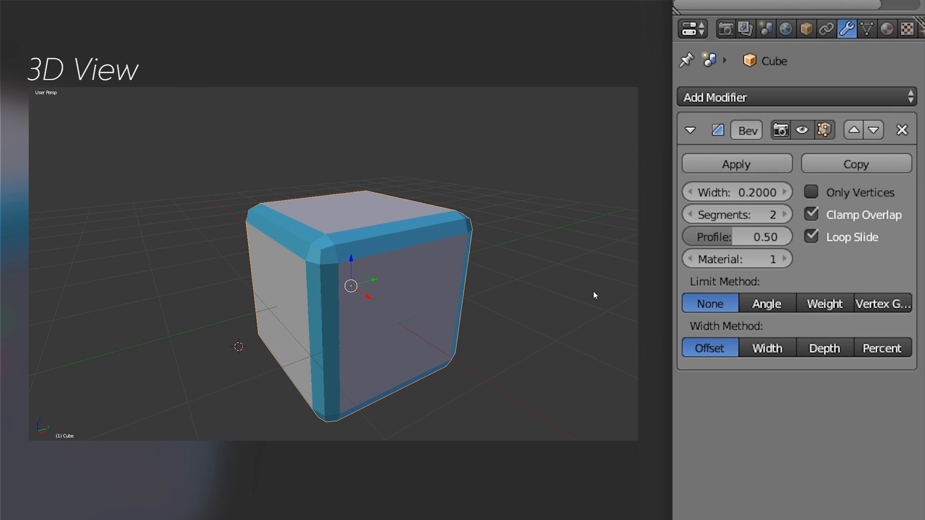
{"action": "middle_click_drag", "start_coordinate": [594, 291], "coordinate": [693, 345]}
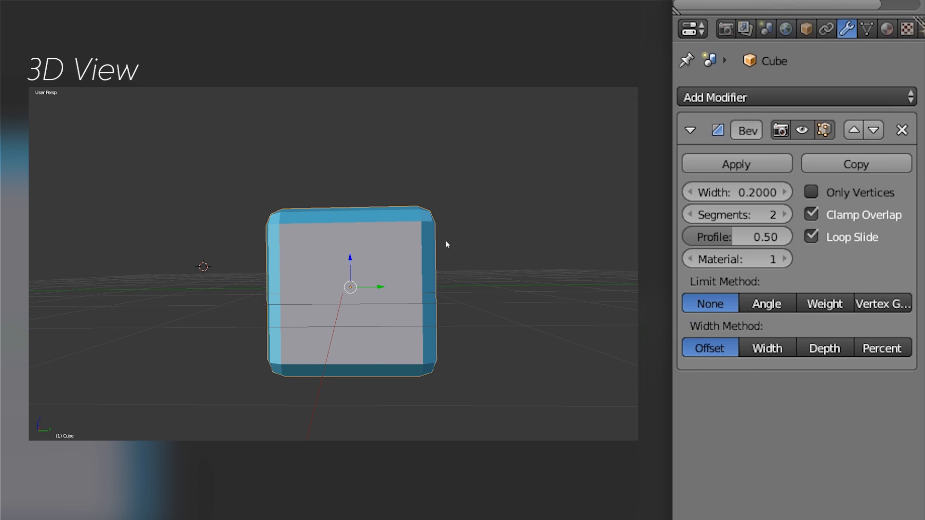
{"action": "left_click", "coordinate": [762, 347]}
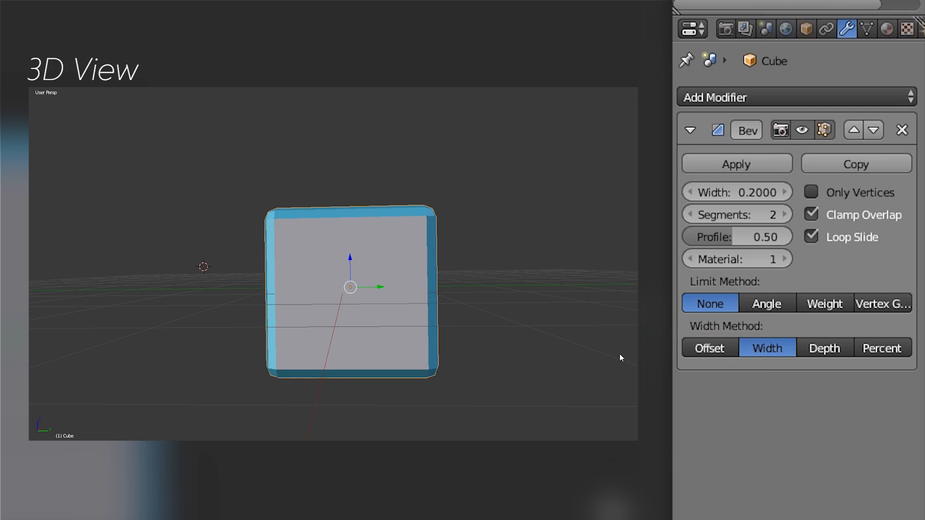
{"action": "left_click_drag", "start_coordinate": [752, 192], "coordinate": [906, 192]}
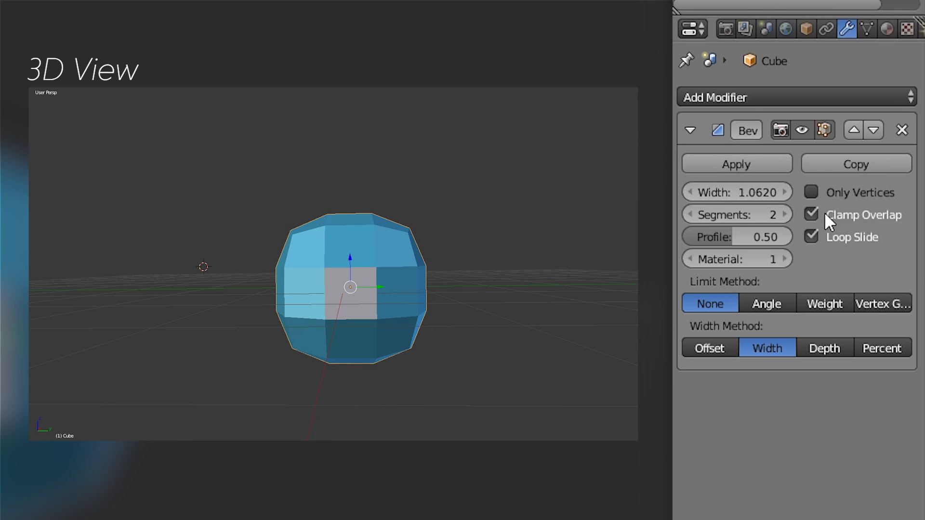
{"action": "left_click_drag", "start_coordinate": [759, 191], "coordinate": [659, 191]}
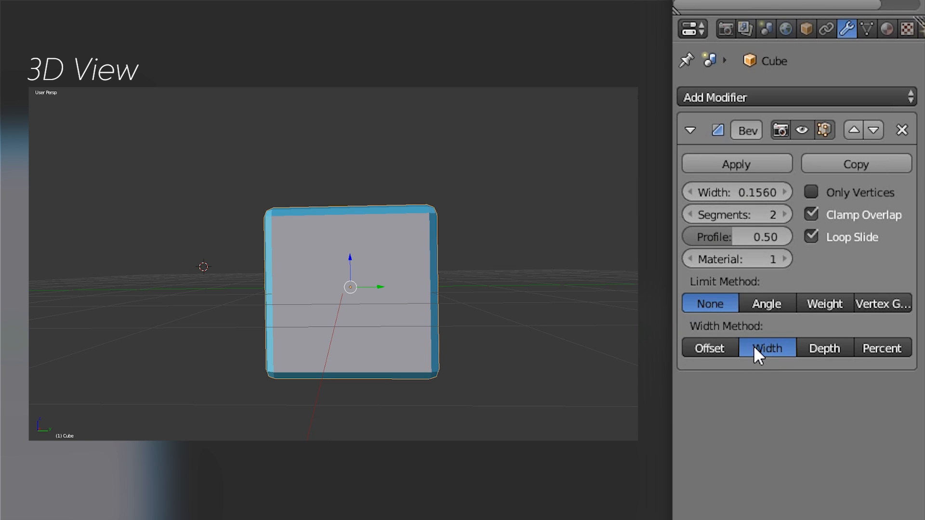
Try the Depth width method at a width of 0.108, and switch to Percent with a width of 19.588.
{"action": "left_click", "coordinate": [824, 348]}
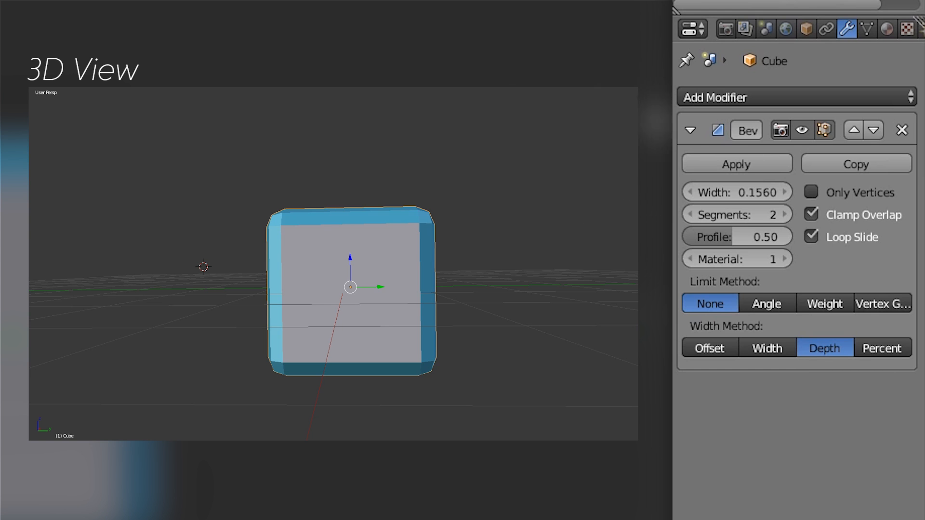
{"action": "mouse_move", "coordinate": [757, 193]}
{"action": "left_mouse_down"}
{"action": "mouse_move", "coordinate": [917, 193]}
{"action": "mouse_move", "coordinate": [749, 193]}
{"action": "left_mouse_up"}
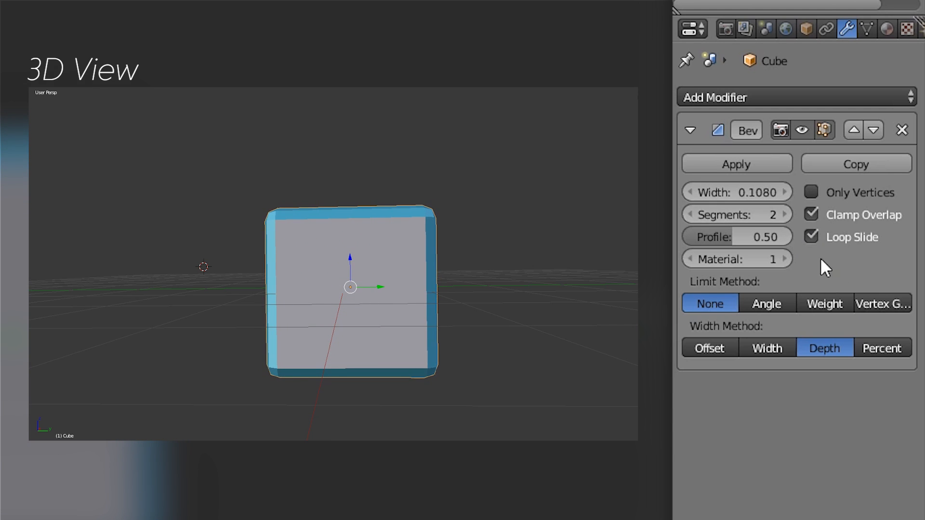
{"action": "left_click", "coordinate": [869, 340]}
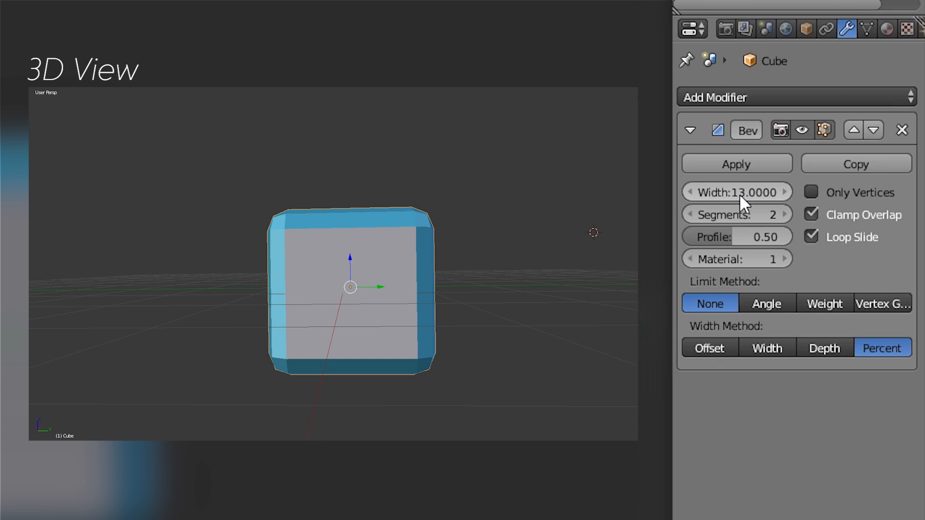
{"action": "left_click_drag", "start_coordinate": [738, 187], "coordinate": [770, 193]}
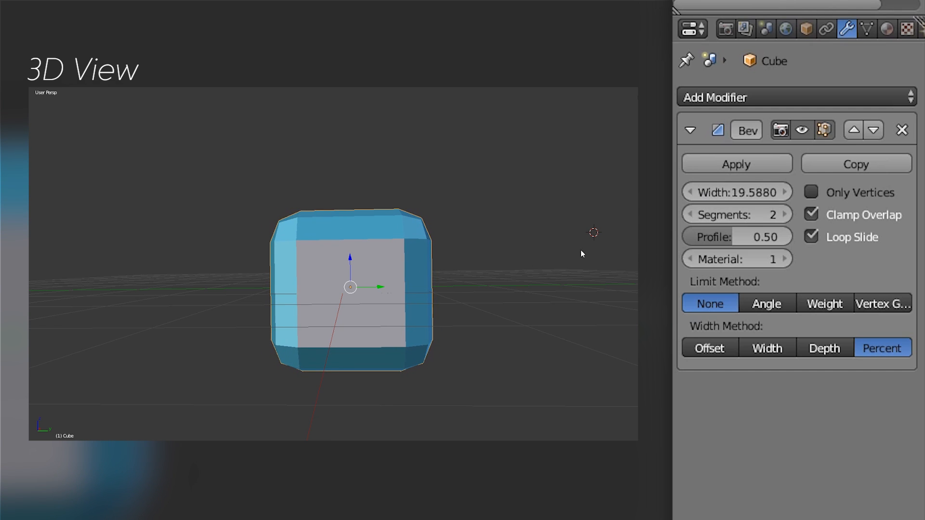
Increase the bevel to 5 segments and view the rounded cube from an angle.
{"action": "left_click", "coordinate": [785, 213]}
{"action": "left_click", "coordinate": [784, 214]}
{"action": "left_click", "coordinate": [785, 214]}
{"action": "middle_click_drag", "start_coordinate": [546, 259], "coordinate": [564, 277]}
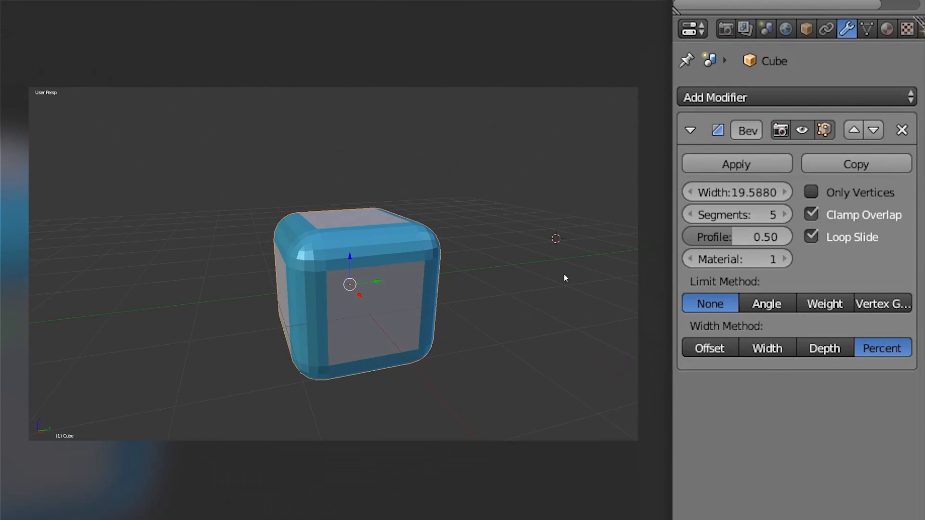